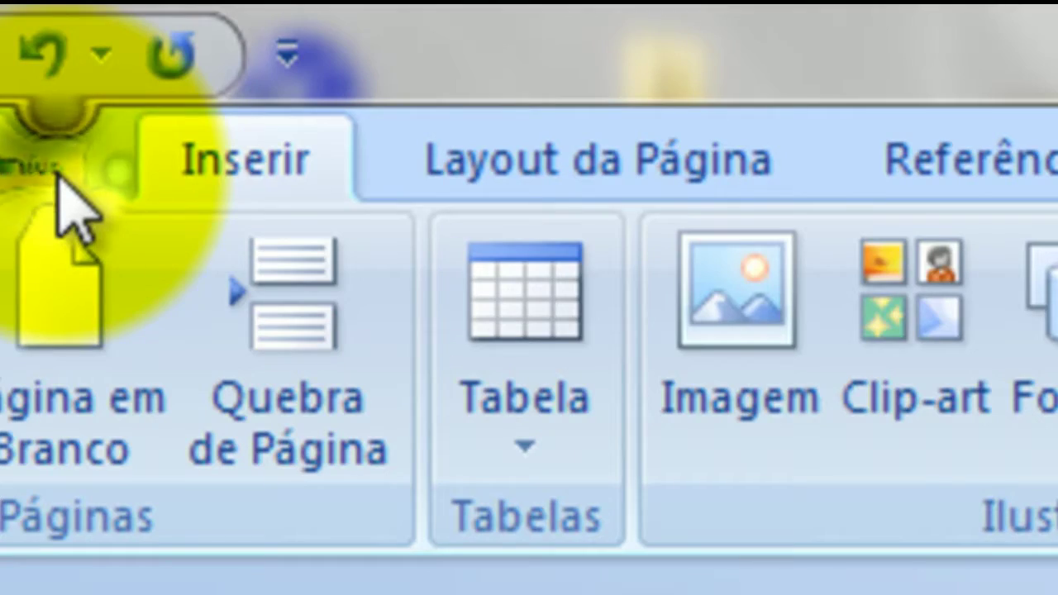
# Step: Insert the rainbow rose photo from the Imagens library after the paragraph
pyautogui.click(66, 32)
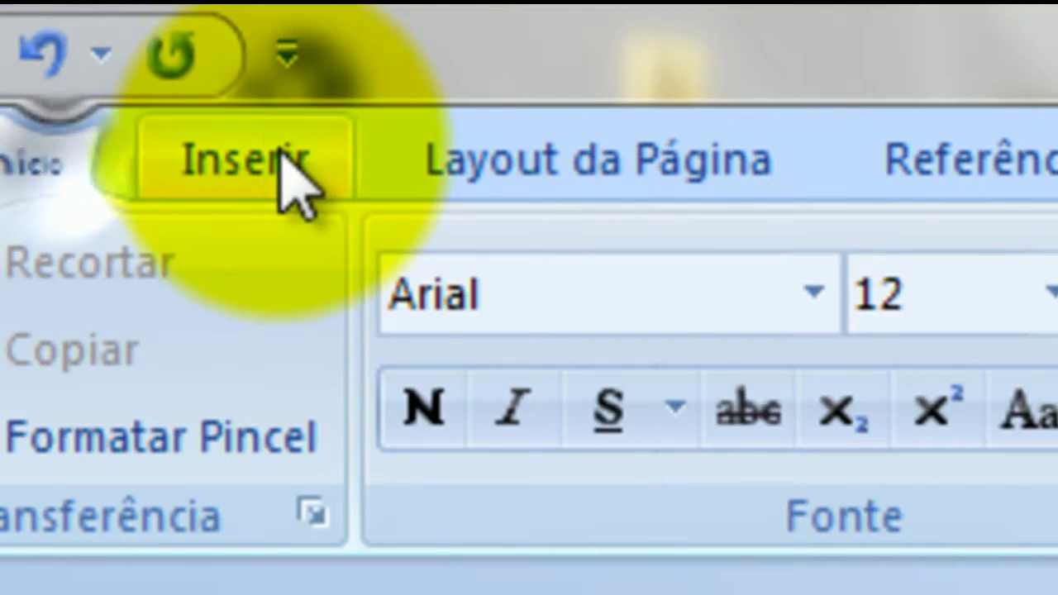
pyautogui.click(279, 159)
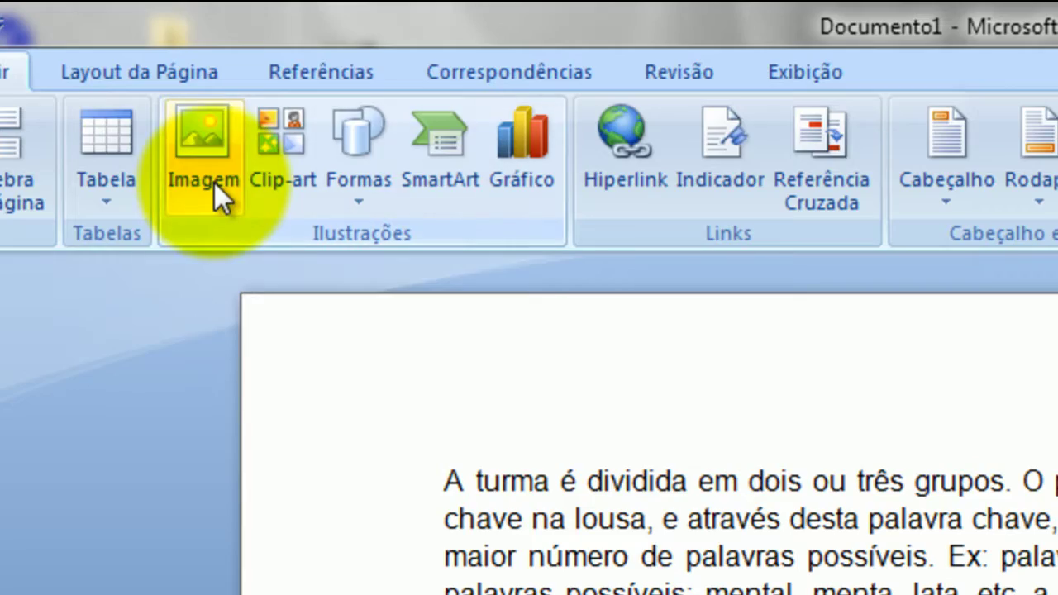
pyautogui.click(214, 184)
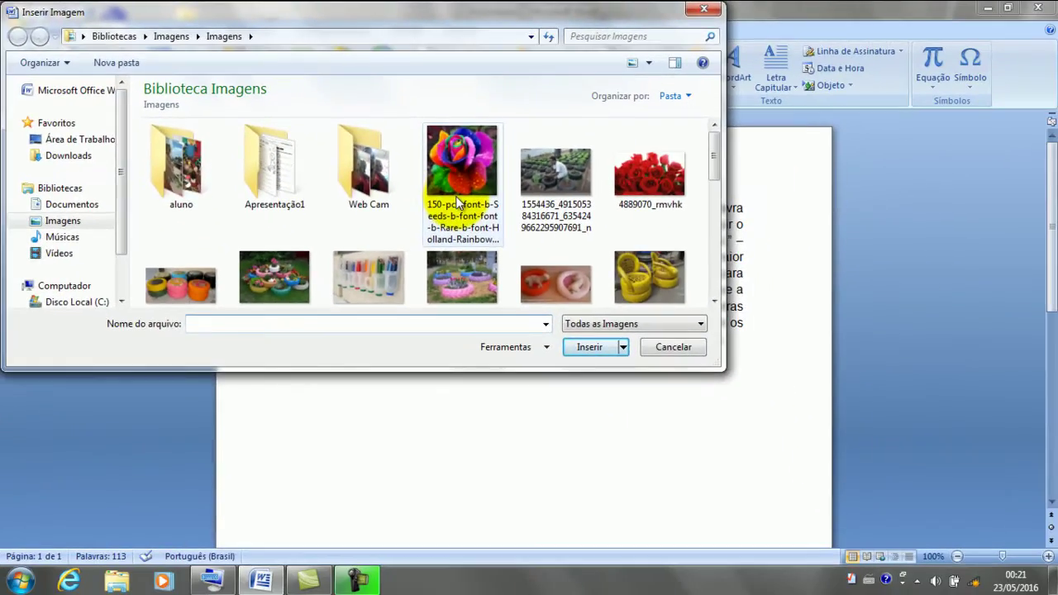
pyautogui.doubleClick(456, 201)
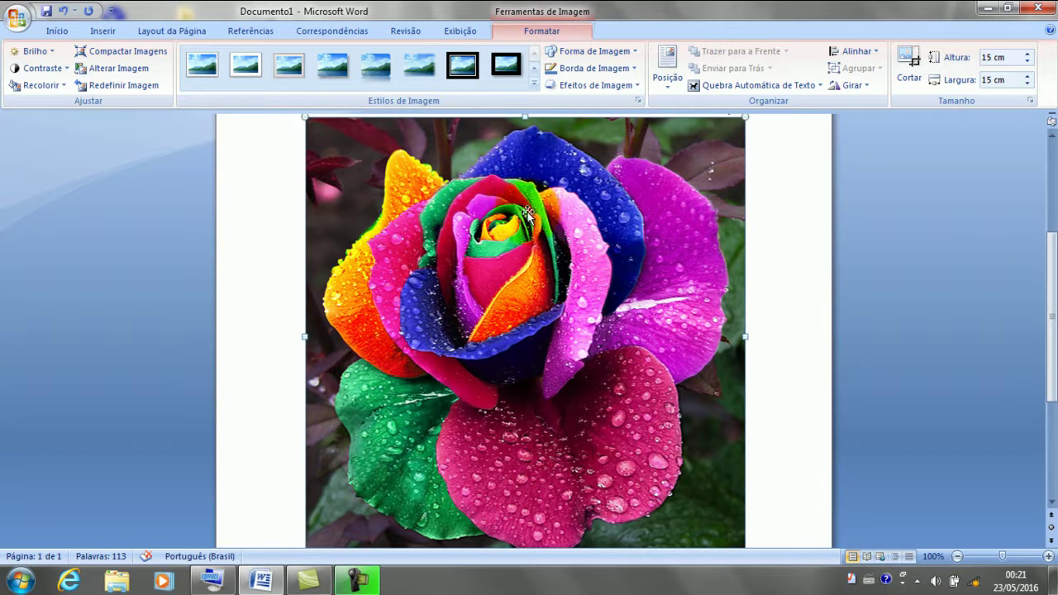
# Step: Shrink the rose picture to 10,37 by 8,28 cm and nudge it into the paragraph's closing lines
pyautogui.click(1053, 137)
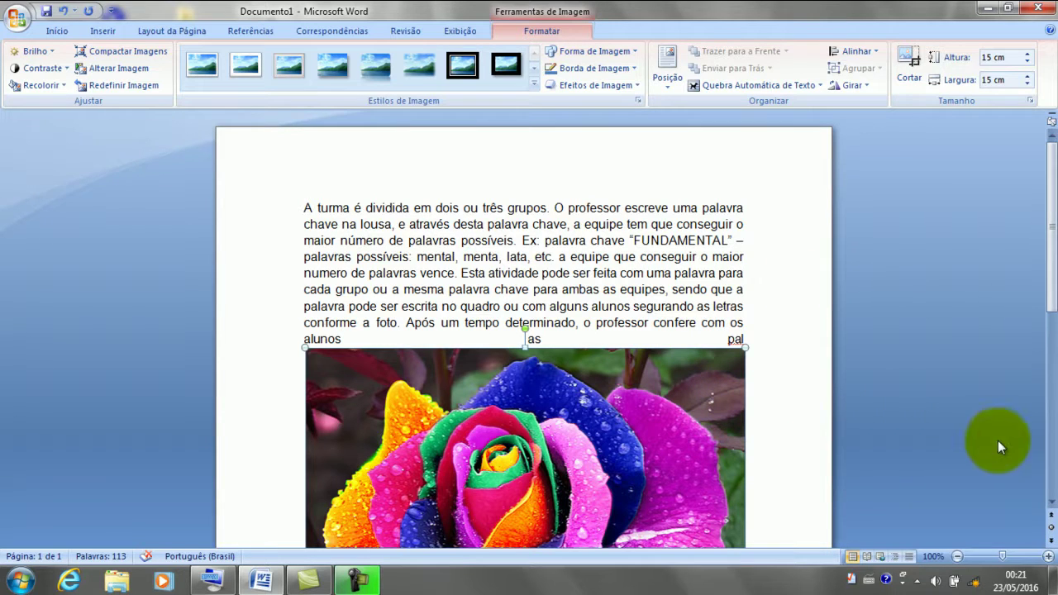
pyautogui.click(1053, 500)
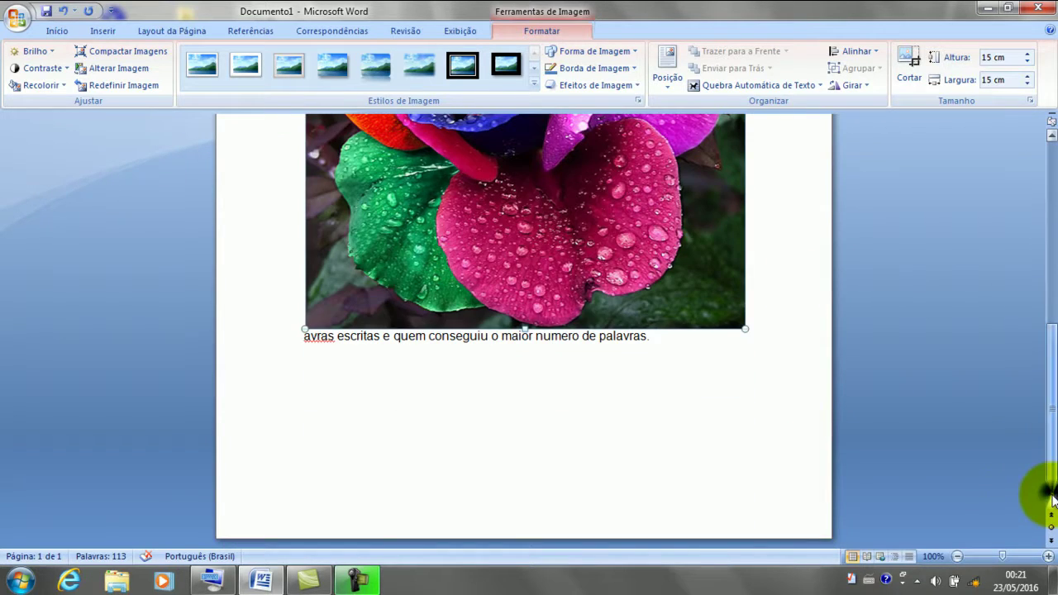
pyautogui.moveTo(1052, 347); pyautogui.dragTo(1015, 160)
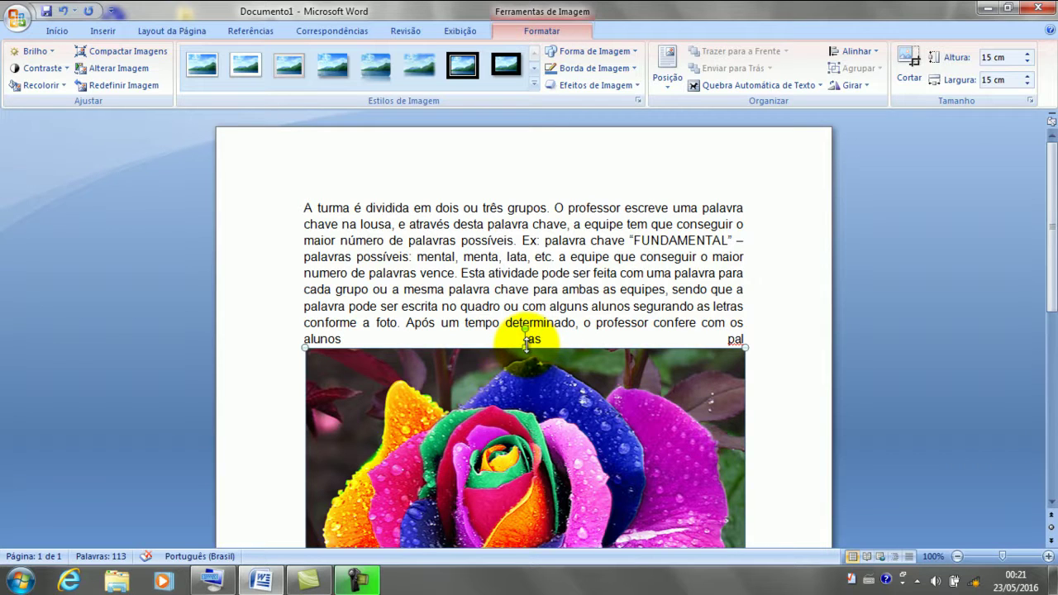
pyautogui.moveTo(526, 343); pyautogui.dragTo(521, 483)
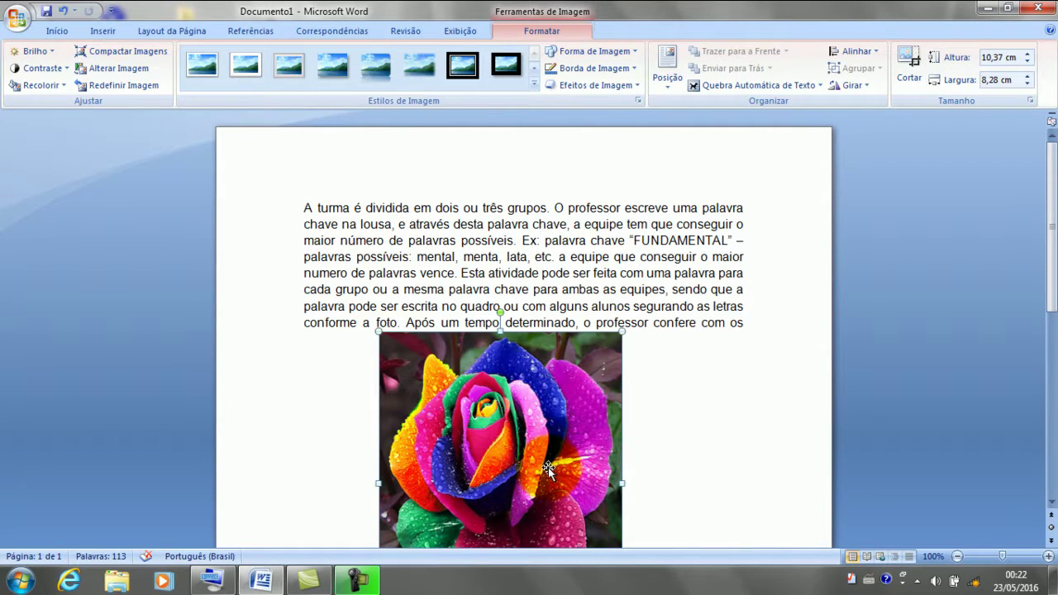
pyautogui.moveTo(540, 465); pyautogui.dragTo(673, 347)
pyautogui.scroll(-2, 608, 391)
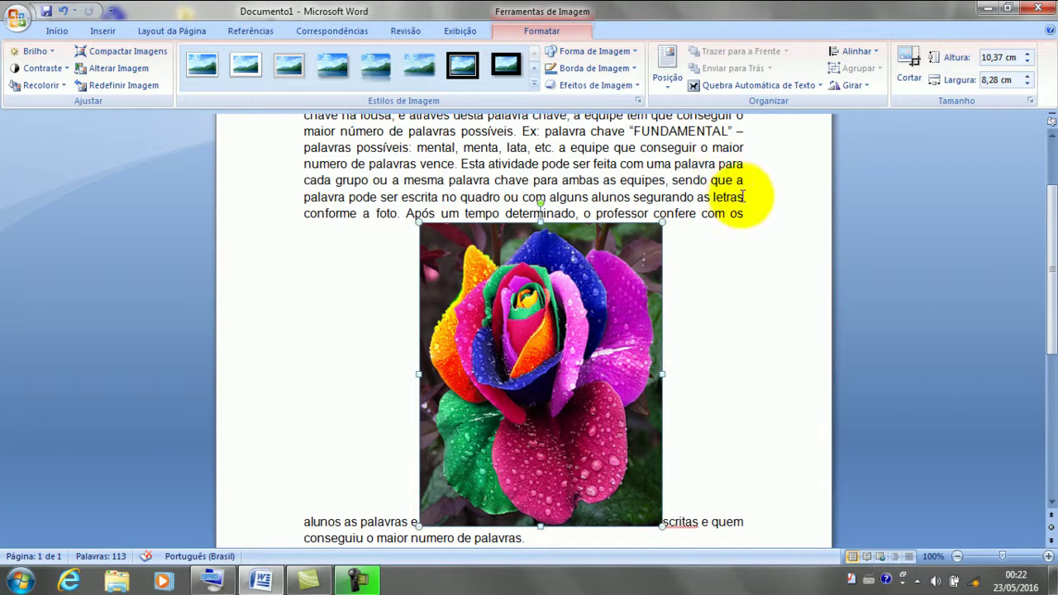
pyautogui.scroll(-1, 674, 176)
pyautogui.scroll(-2, 674, 176)
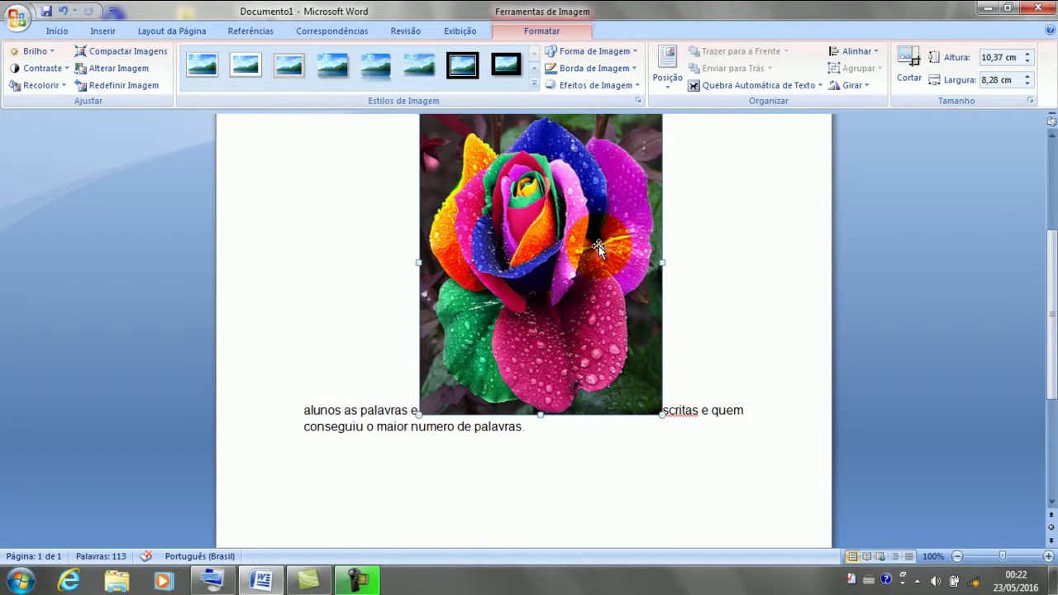
# Step: Set the rose picture's wrapping to Quadrado and move it up and to the right
pyautogui.click(725, 85)
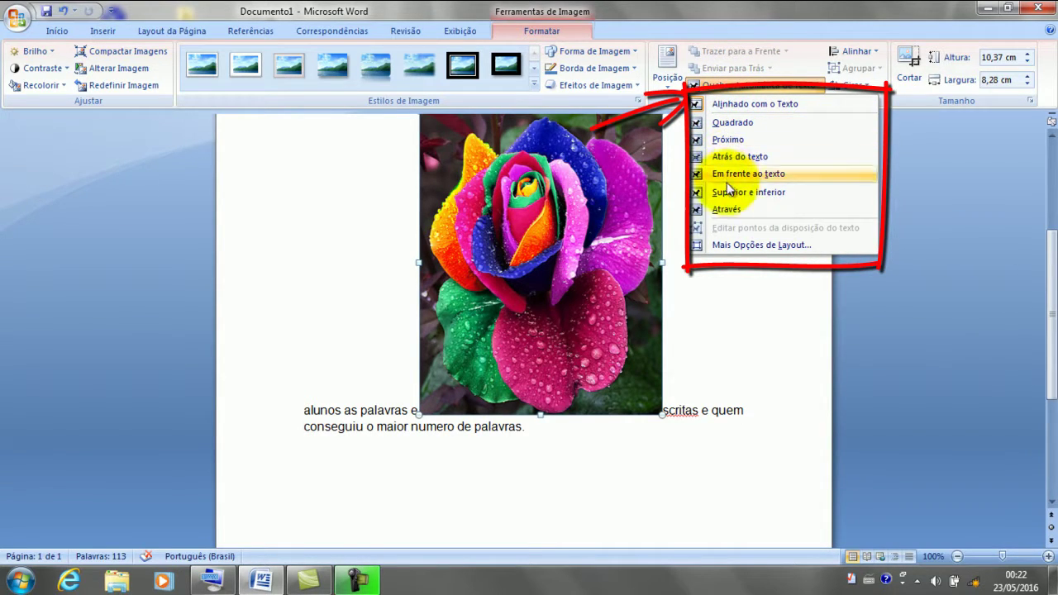
pyautogui.click(740, 126)
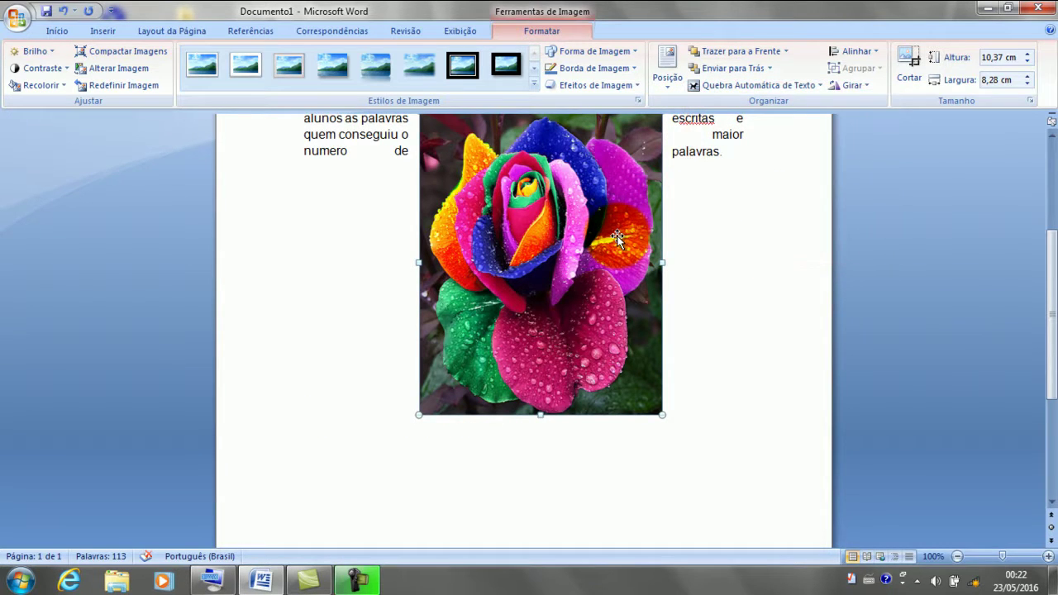
pyautogui.moveTo(627, 230); pyautogui.dragTo(739, 165)
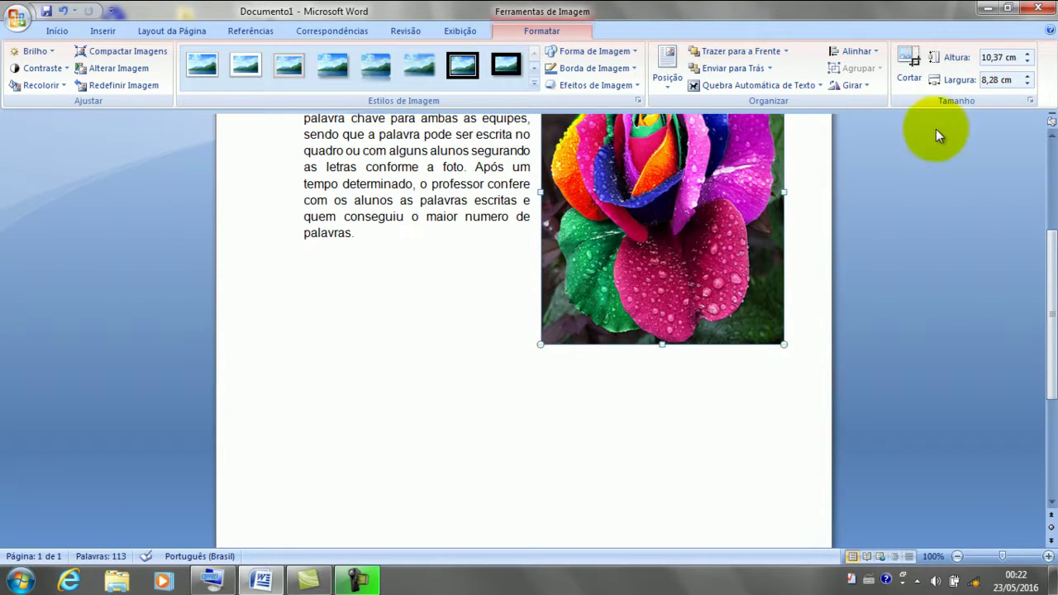
# Step: Reduce the rose picture to 9,21 cm tall and place it at the paragraph's right side
pyautogui.scroll(1, 1052, 137)
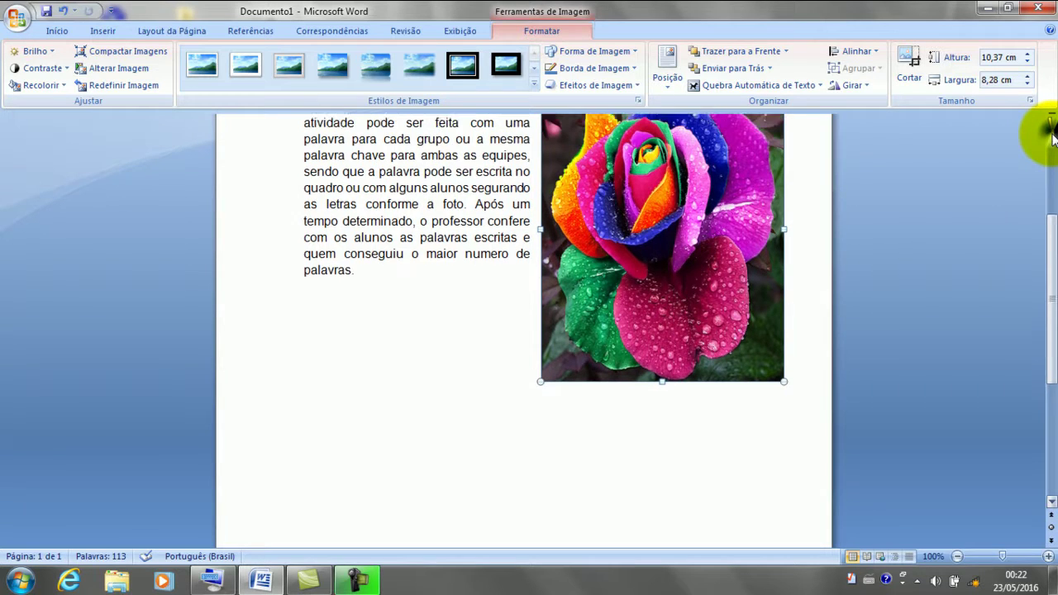
pyautogui.scroll(1, 1052, 137)
pyautogui.scroll(2, 1053, 137)
pyautogui.scroll(1, 1043, 131)
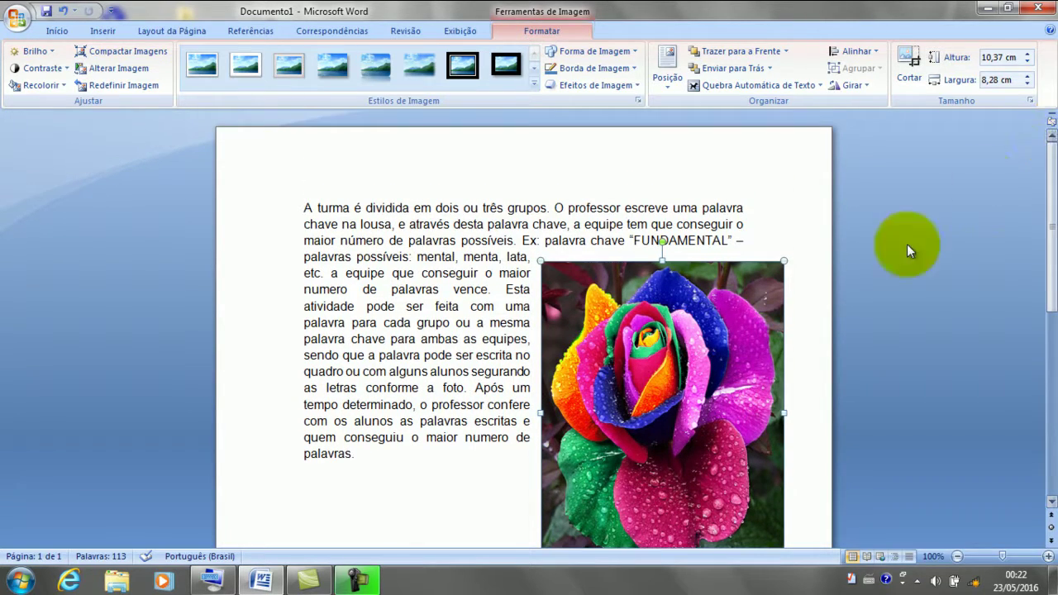
pyautogui.click(663, 263)
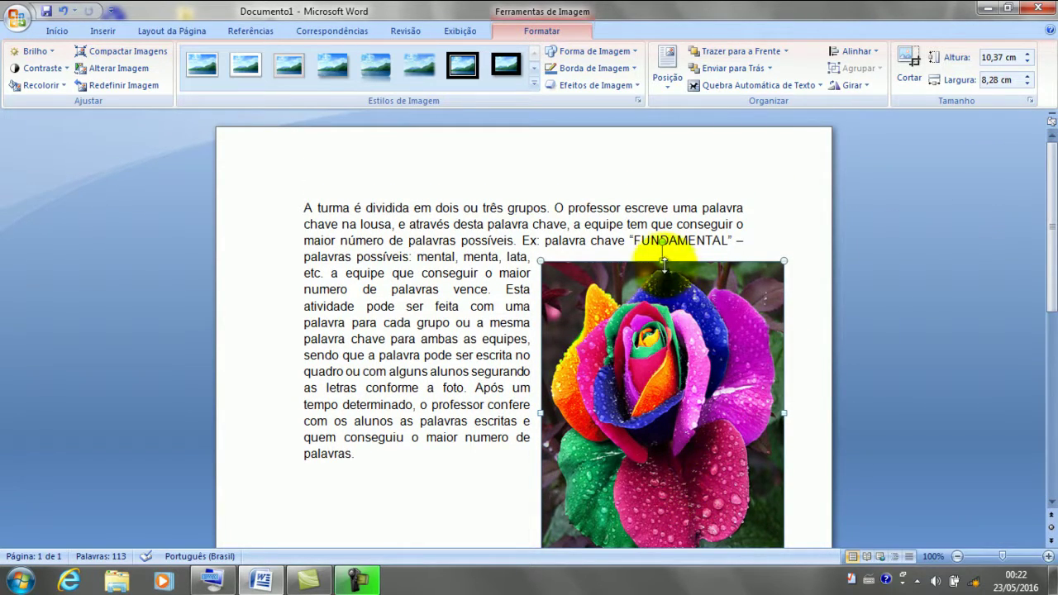
pyautogui.moveTo(663, 263); pyautogui.dragTo(663, 295)
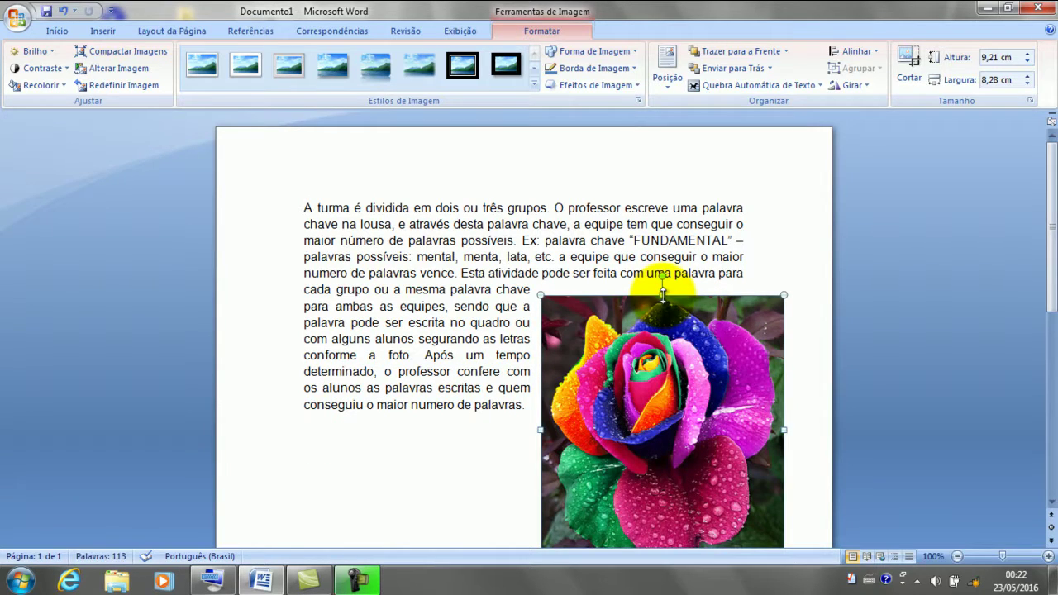
pyautogui.moveTo(659, 347)
pyautogui.mouseDown()
pyautogui.moveTo(670, 240)
pyautogui.moveTo(667, 331)
pyautogui.moveTo(418, 324)
pyautogui.moveTo(379, 272)
pyautogui.mouseUp()
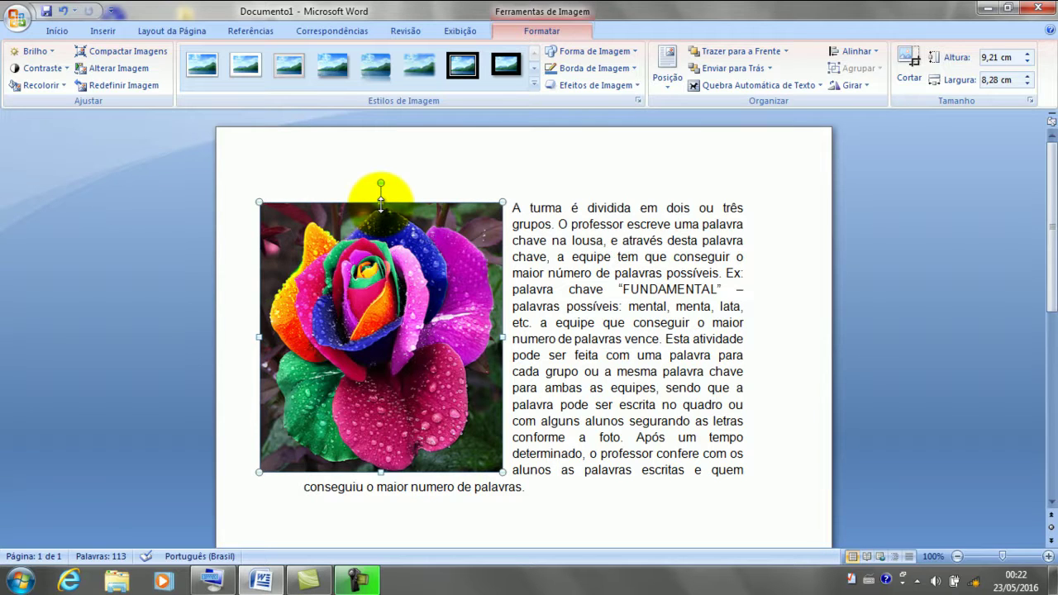
pyautogui.moveTo(379, 248)
pyautogui.mouseDown()
pyautogui.moveTo(519, 312)
pyautogui.moveTo(697, 256)
pyautogui.mouseUp()
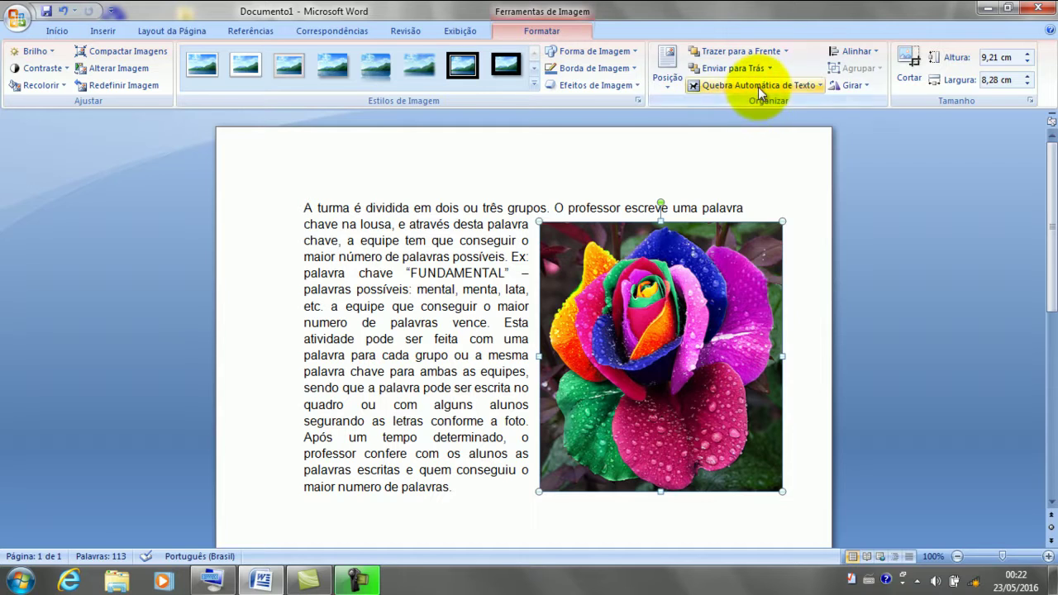
# Step: Set the rose picture's wrapping to Próximo and move it to the left margin
pyautogui.click(758, 87)
pyautogui.click(741, 140)
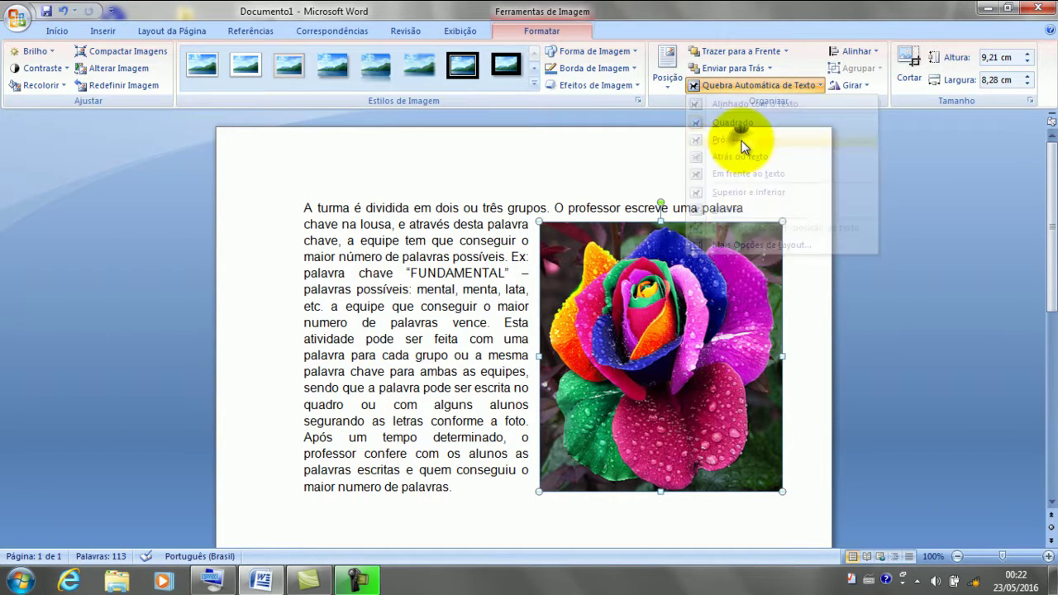
pyautogui.moveTo(672, 279); pyautogui.dragTo(579, 380)
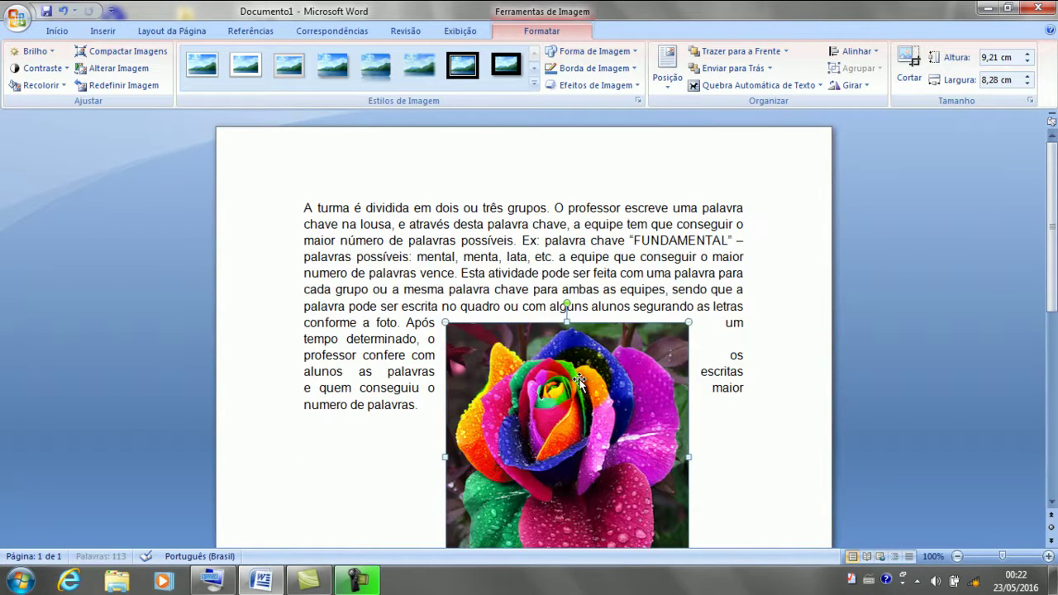
pyautogui.moveTo(500, 396); pyautogui.dragTo(359, 363)
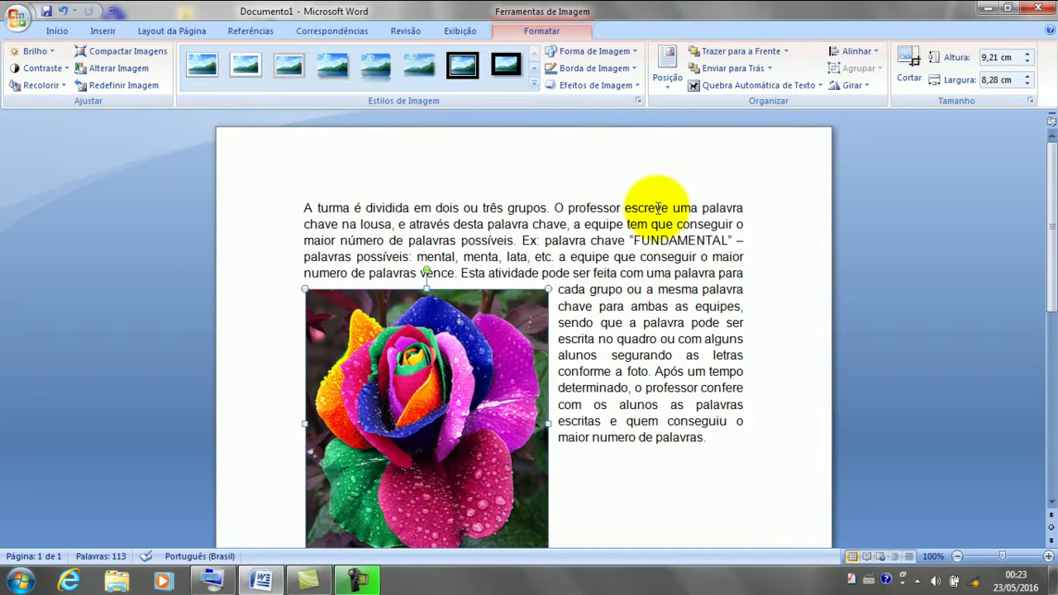
# Step: Put the rose picture behind the text and select the lines lying over it
pyautogui.click(776, 84)
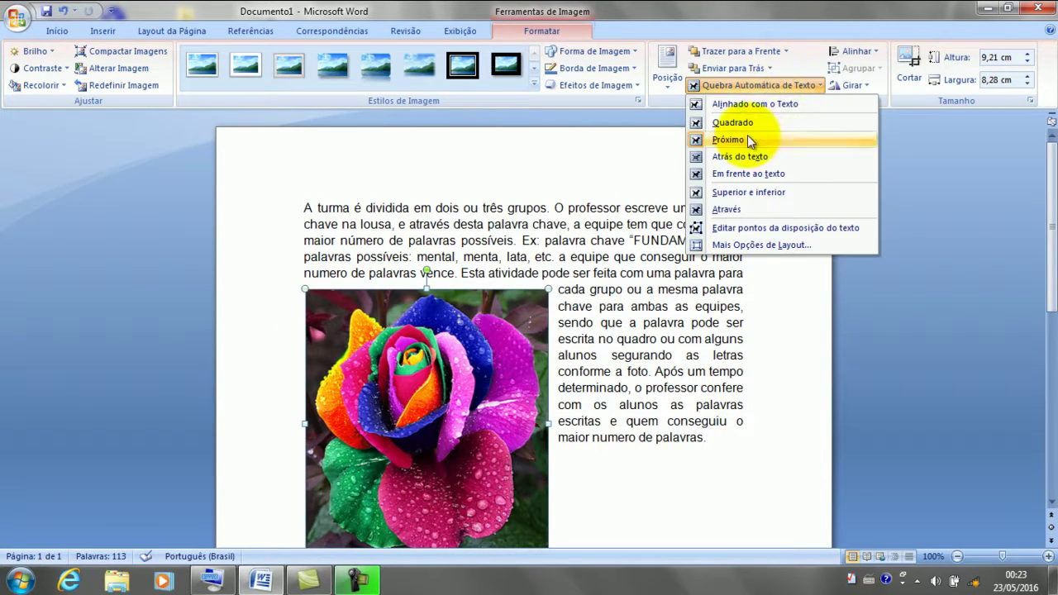
pyautogui.click(738, 162)
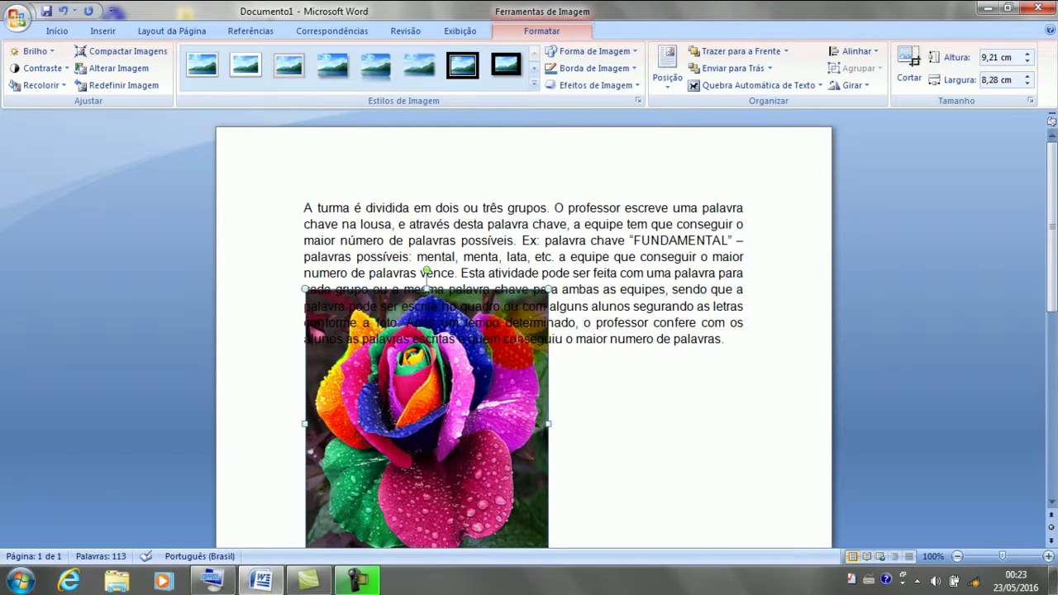
pyautogui.moveTo(565, 340)
pyautogui.mouseDown()
pyautogui.moveTo(292, 304)
pyautogui.moveTo(289, 289)
pyautogui.mouseUp()
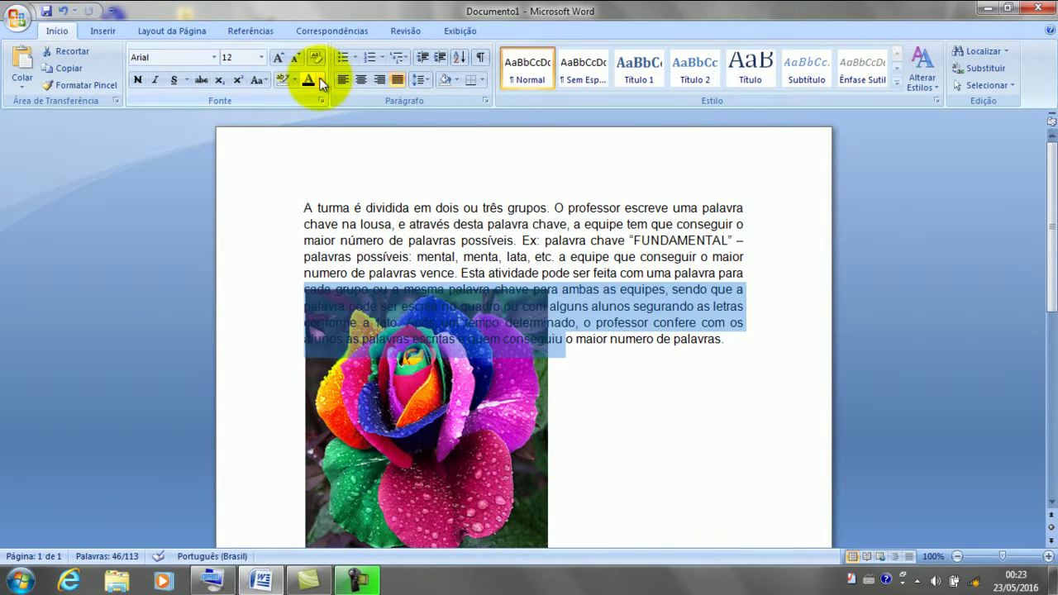
# Step: Turn the overlapping text white, then bring the rose picture in front of the text
pyautogui.click(320, 80)
pyautogui.click(308, 131)
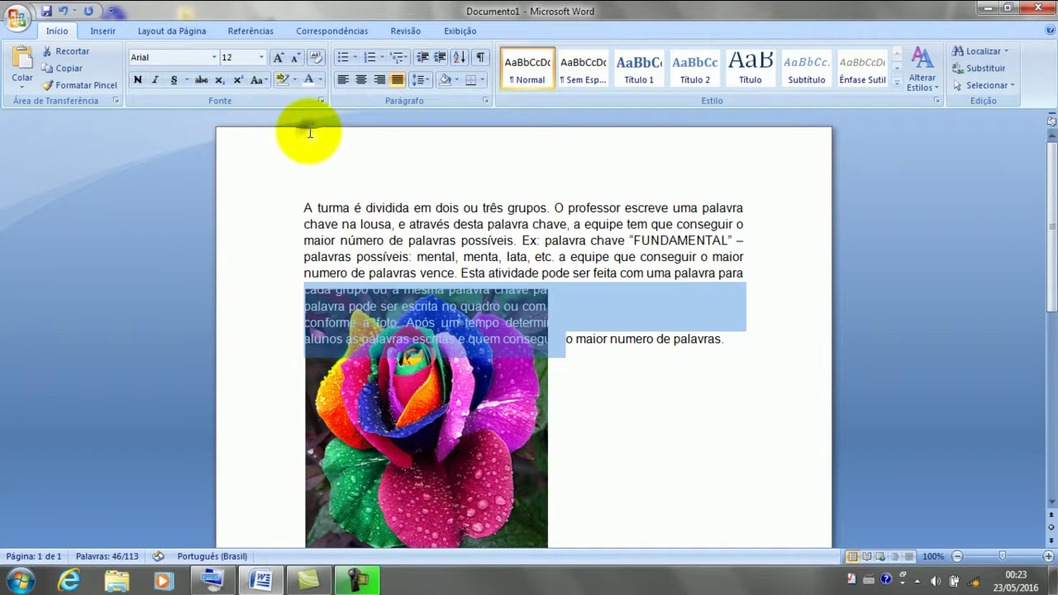
pyautogui.click(559, 385)
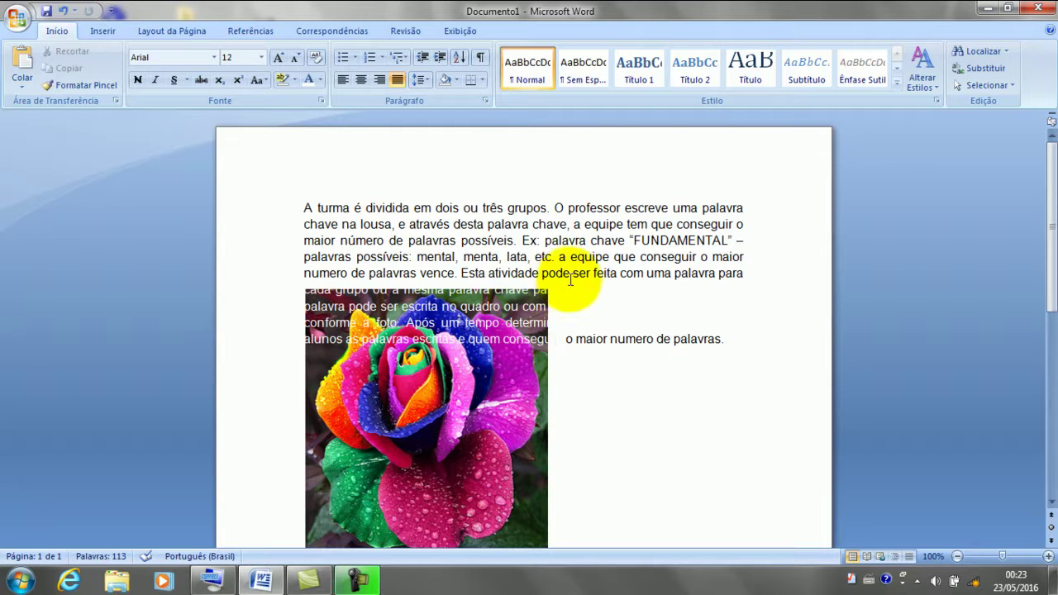
pyautogui.click(470, 435)
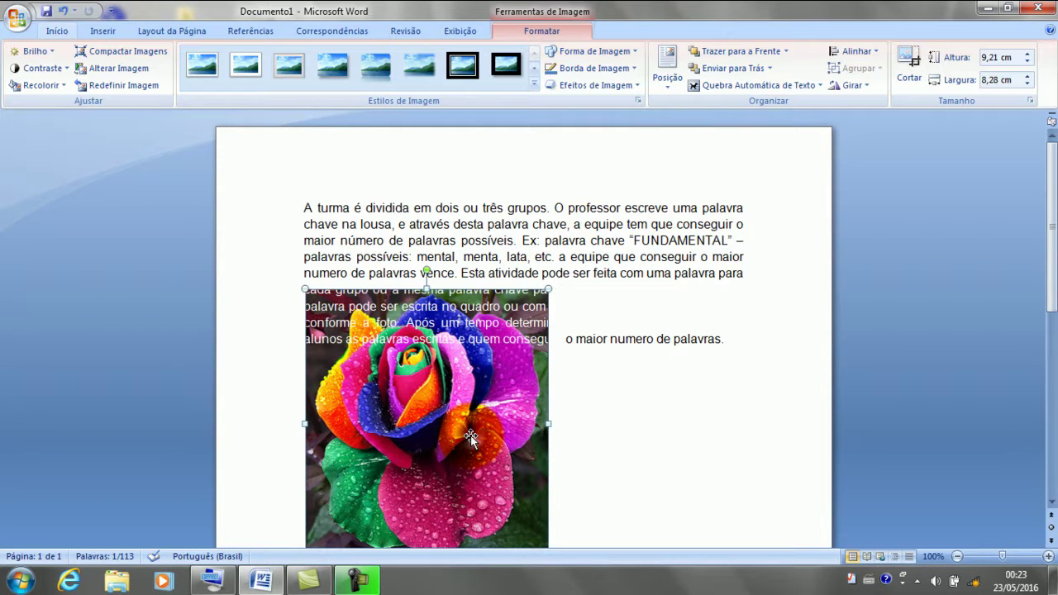
pyautogui.click(764, 86)
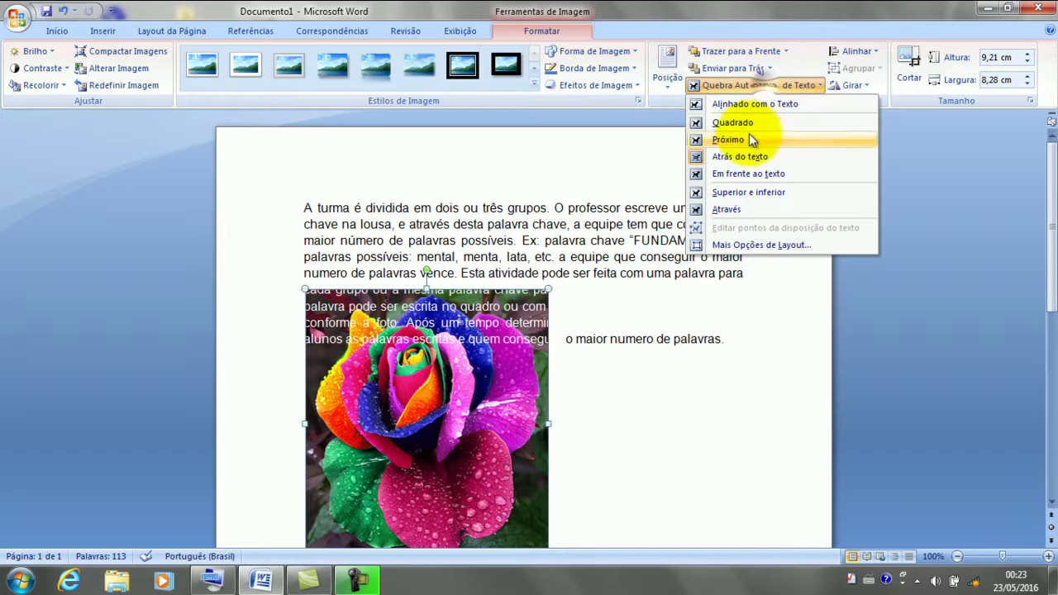
pyautogui.click(734, 176)
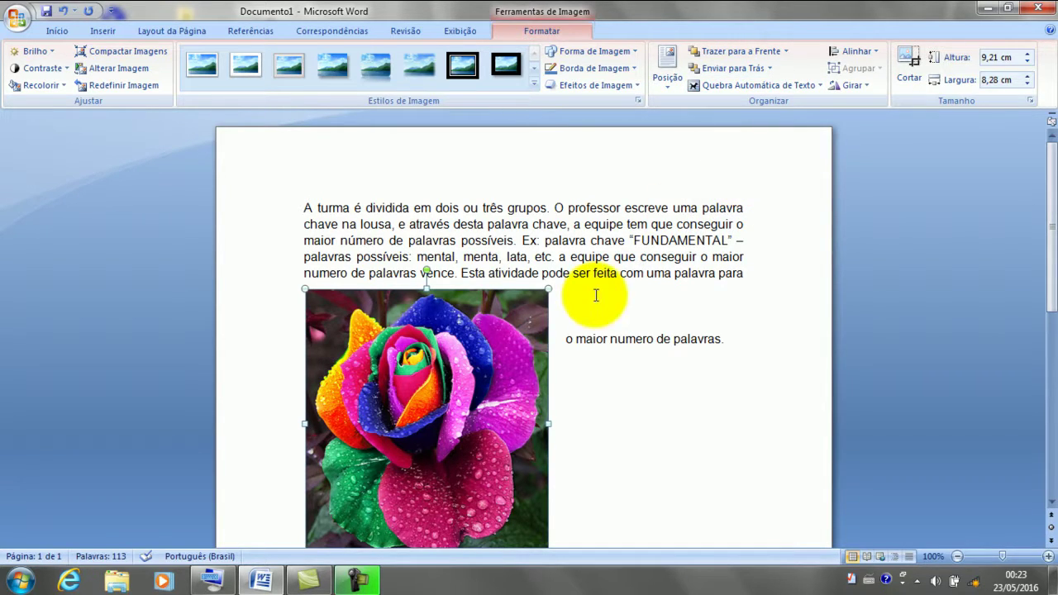
# Step: Set the text from 'palavras possíveis' onward to automatic black and move the rose photo up
pyautogui.moveTo(565, 347); pyautogui.dragTo(303, 257)
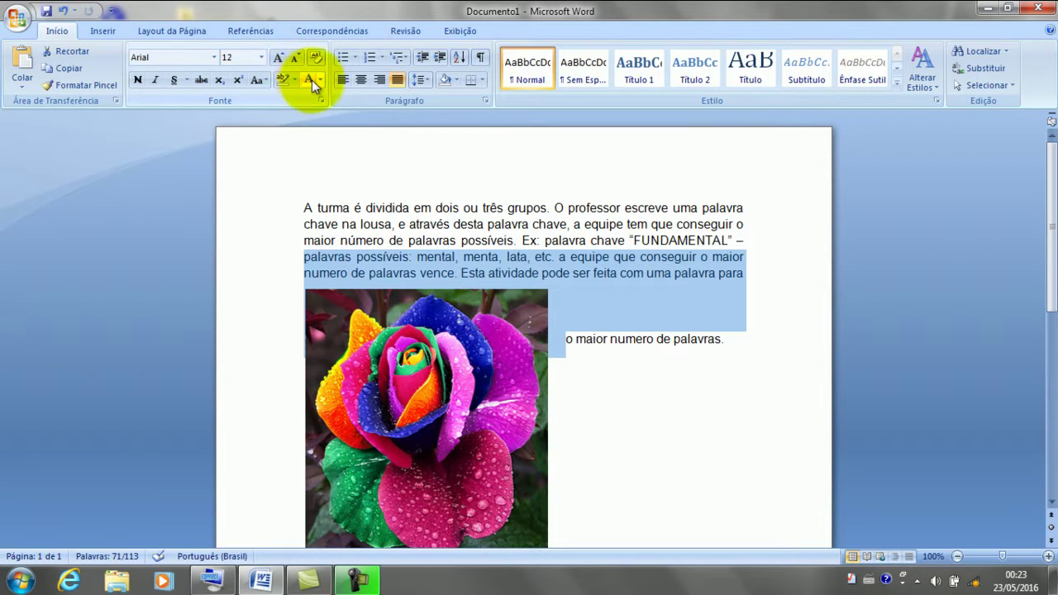
pyautogui.click(319, 80)
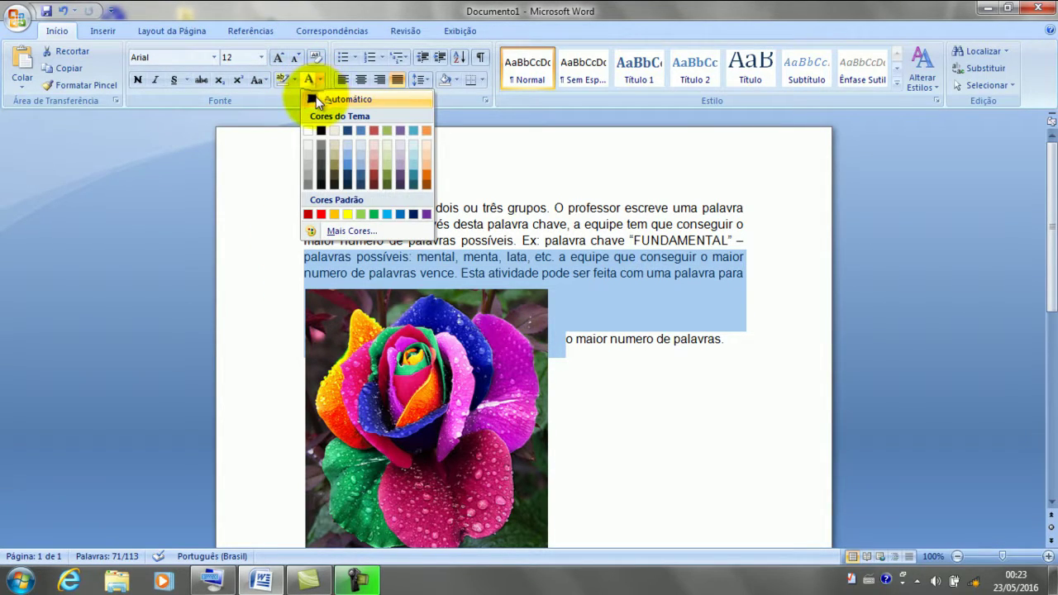
pyautogui.click(318, 100)
pyautogui.click(625, 339)
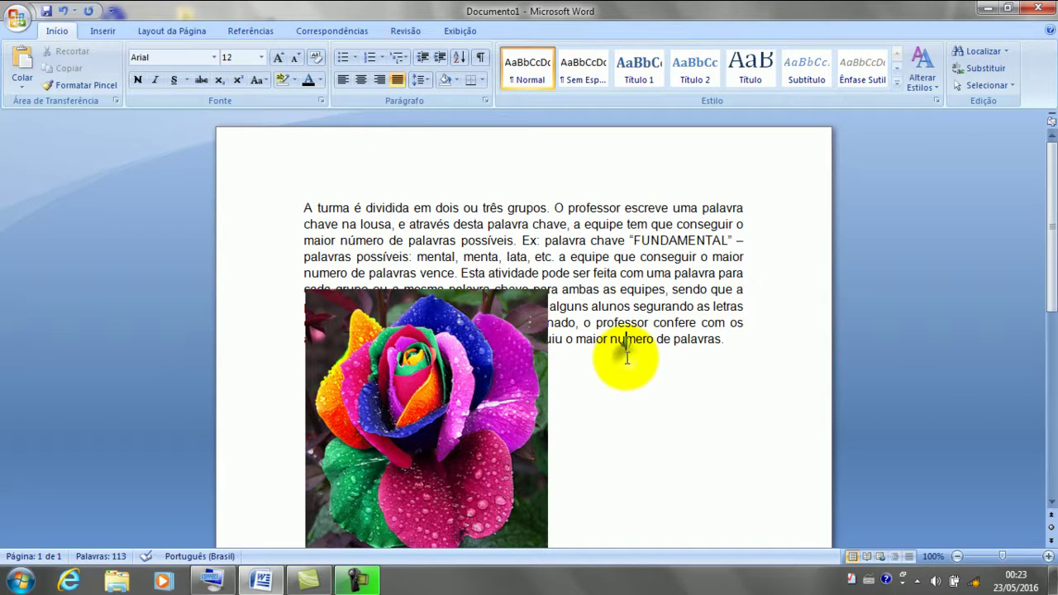
pyautogui.moveTo(491, 351)
pyautogui.mouseDown()
pyautogui.moveTo(493, 376)
pyautogui.moveTo(462, 254)
pyautogui.moveTo(483, 312)
pyautogui.mouseUp()
# Step: Wrap the text above and below the rose photo (Superior e inferior) and move it higher
pyautogui.doubleClick(483, 311)
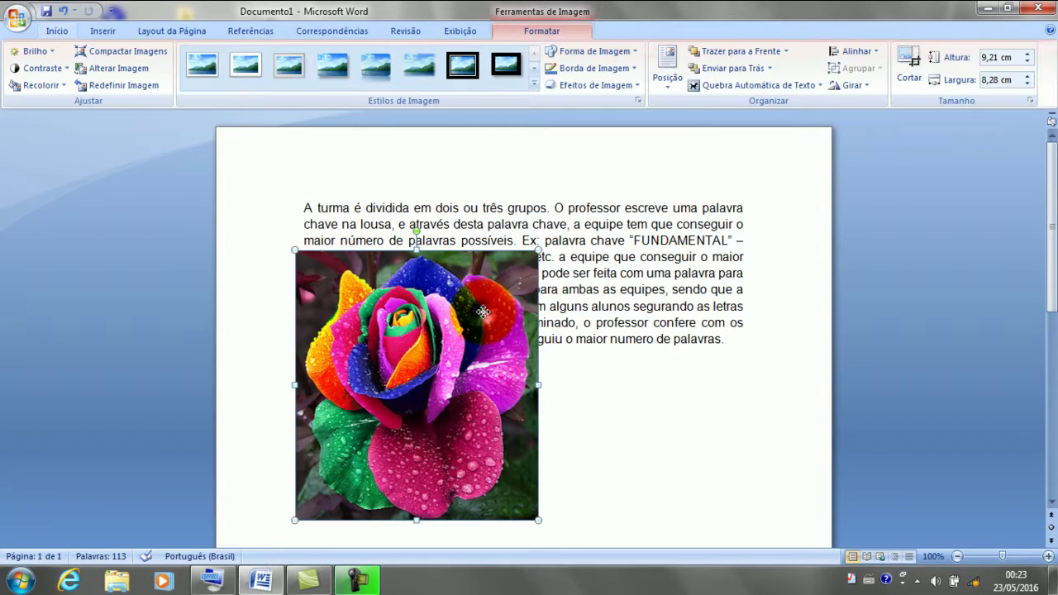
pyautogui.click(727, 85)
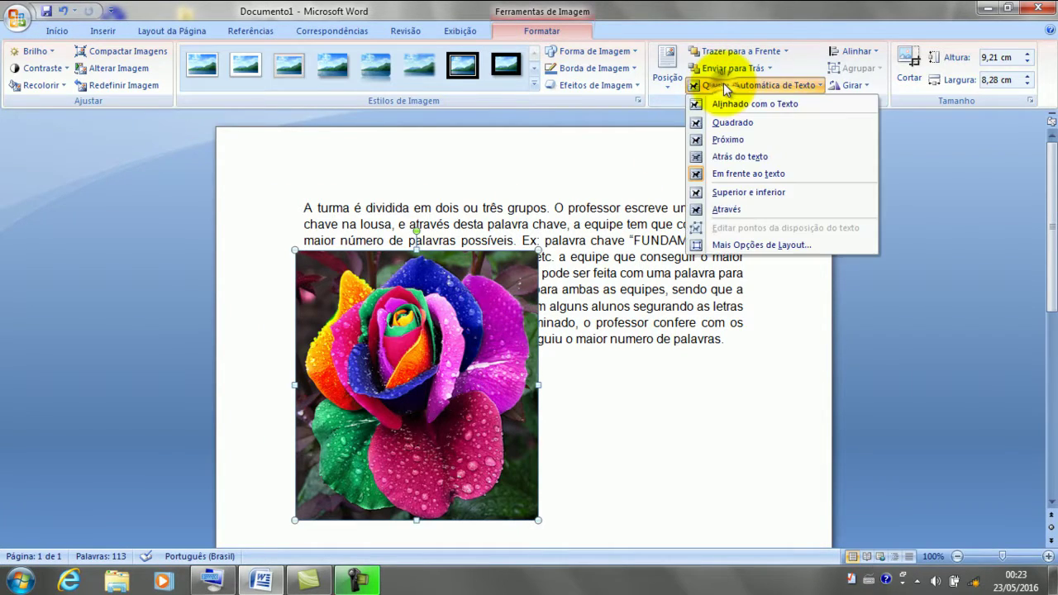
pyautogui.click(727, 192)
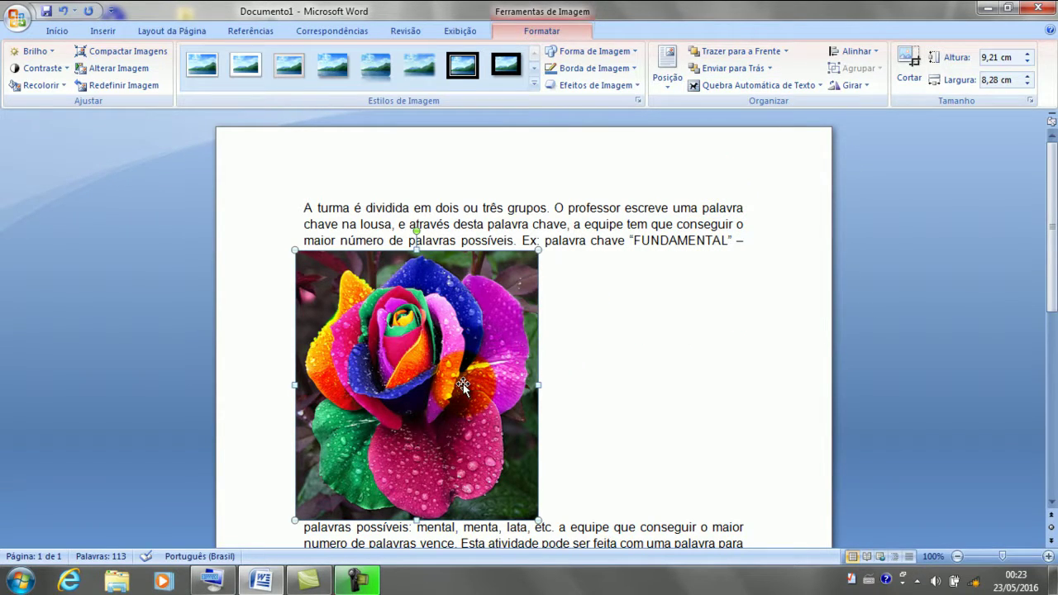
pyautogui.moveTo(463, 386)
pyautogui.mouseDown()
pyautogui.moveTo(474, 312)
pyautogui.moveTo(514, 366)
pyautogui.moveTo(529, 453)
pyautogui.mouseUp()
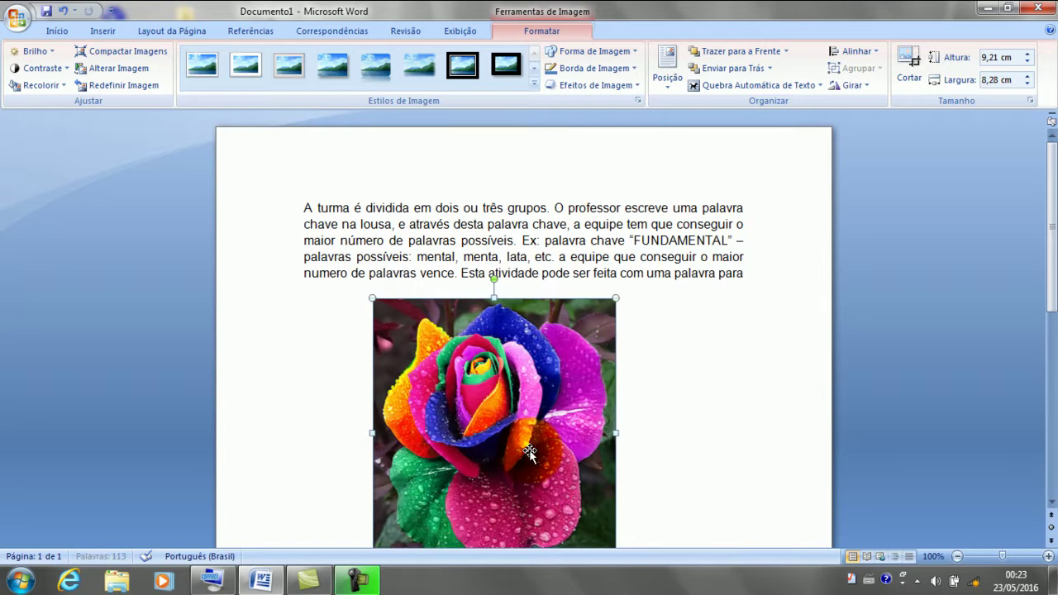
# Step: Switch the wrapping to Quadrado, then Próximo, and move the photo to the right margin
pyautogui.click(720, 85)
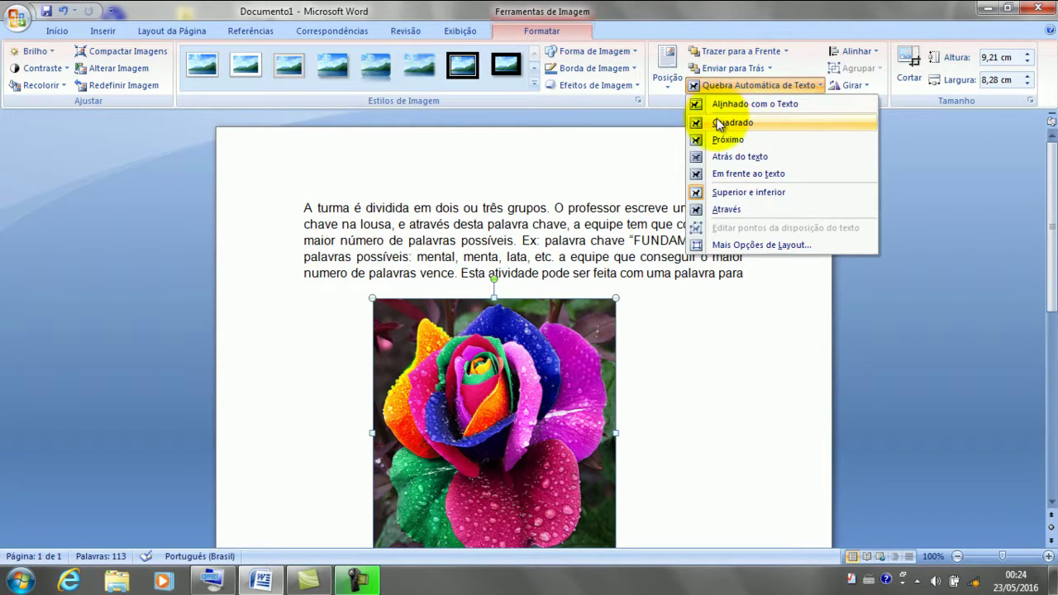
pyautogui.click(719, 124)
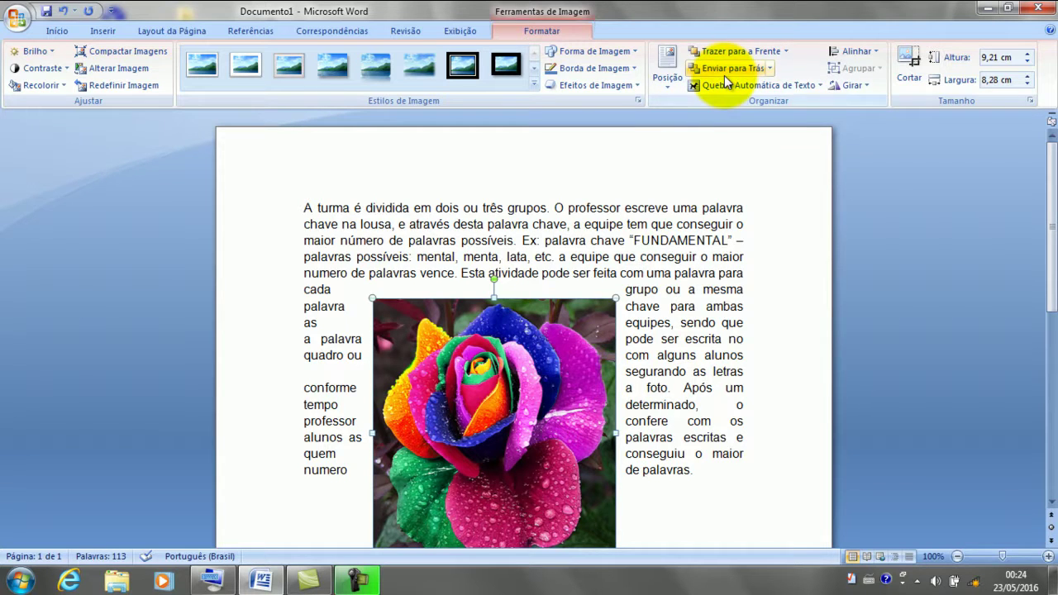
pyautogui.click(721, 90)
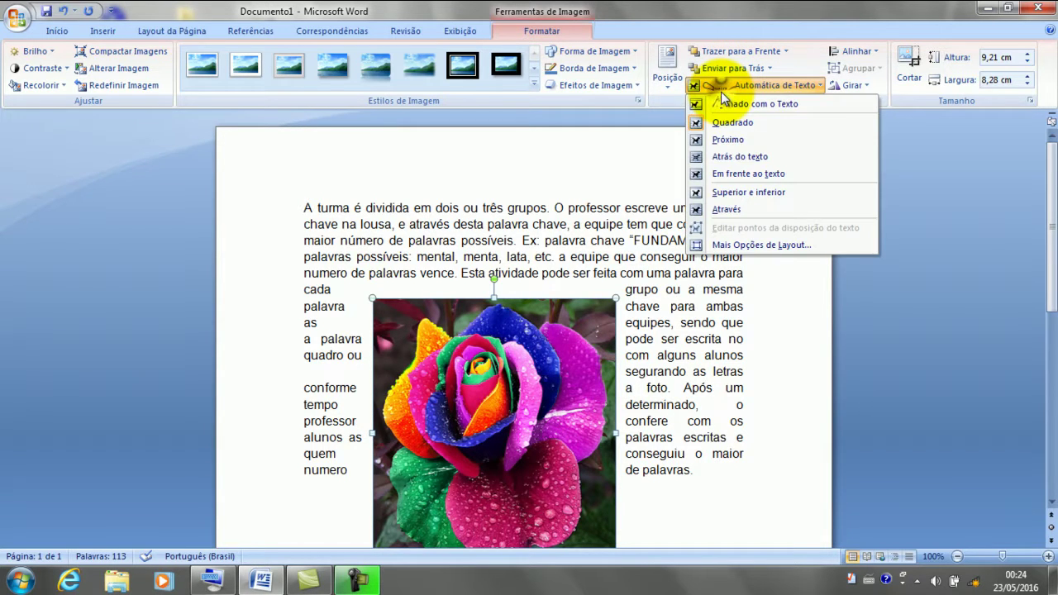
pyautogui.click(720, 139)
pyautogui.moveTo(503, 450); pyautogui.dragTo(662, 344)
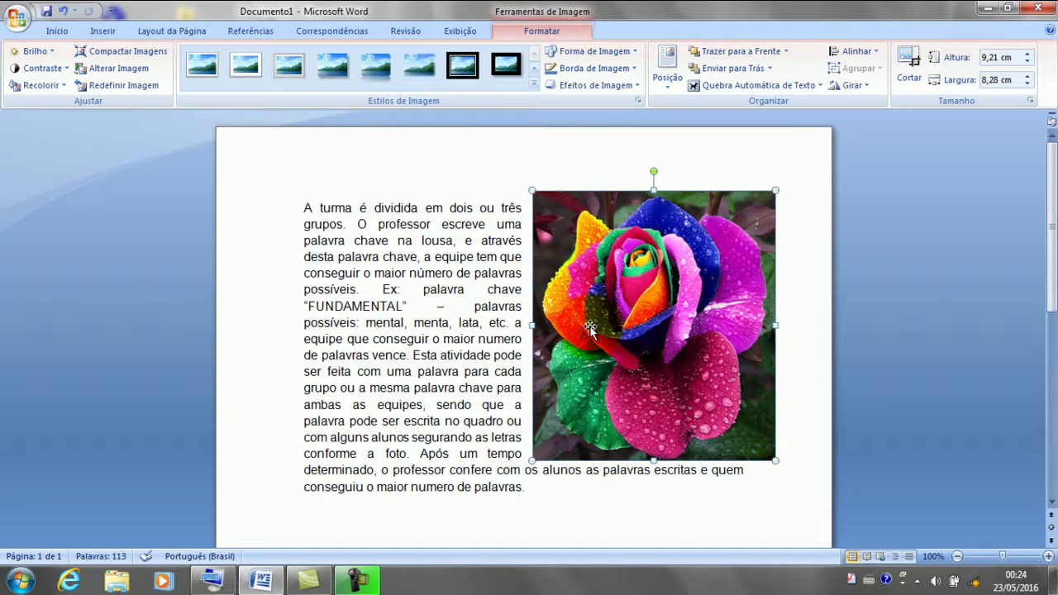
# Step: Try black-frame, white-frame and drop-shadow picture styles, settling on the soft-edge rectangle style
pyautogui.click(506, 71)
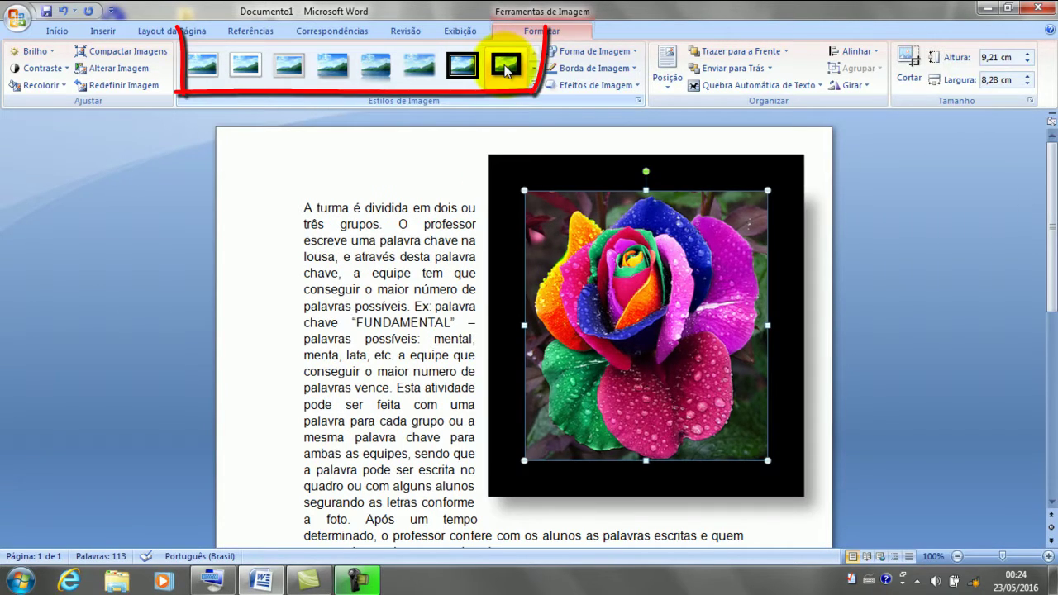
pyautogui.click(460, 74)
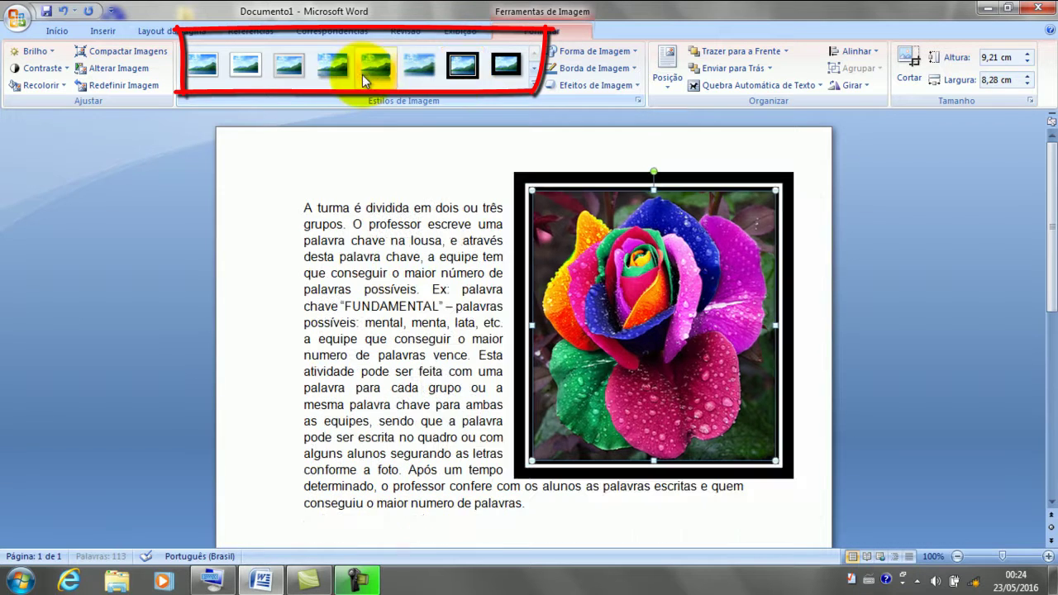
pyautogui.click(200, 71)
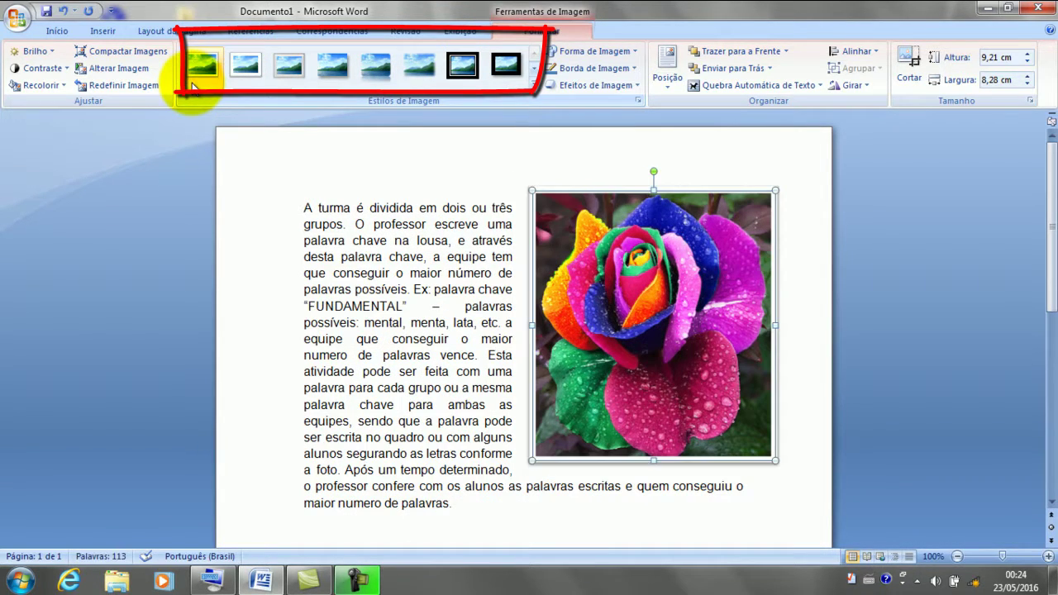
pyautogui.click(346, 66)
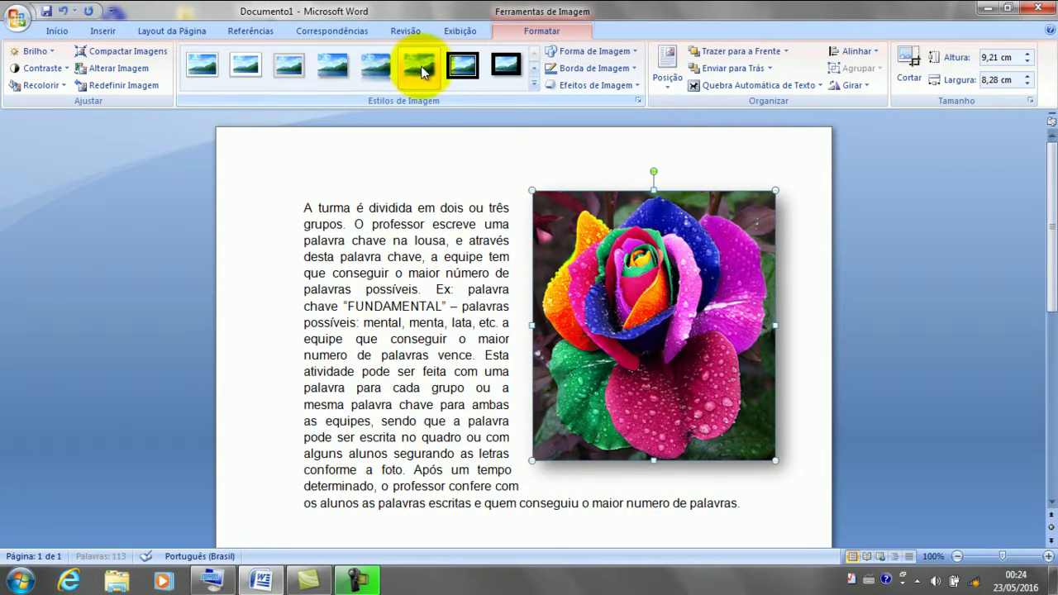
pyautogui.click(420, 68)
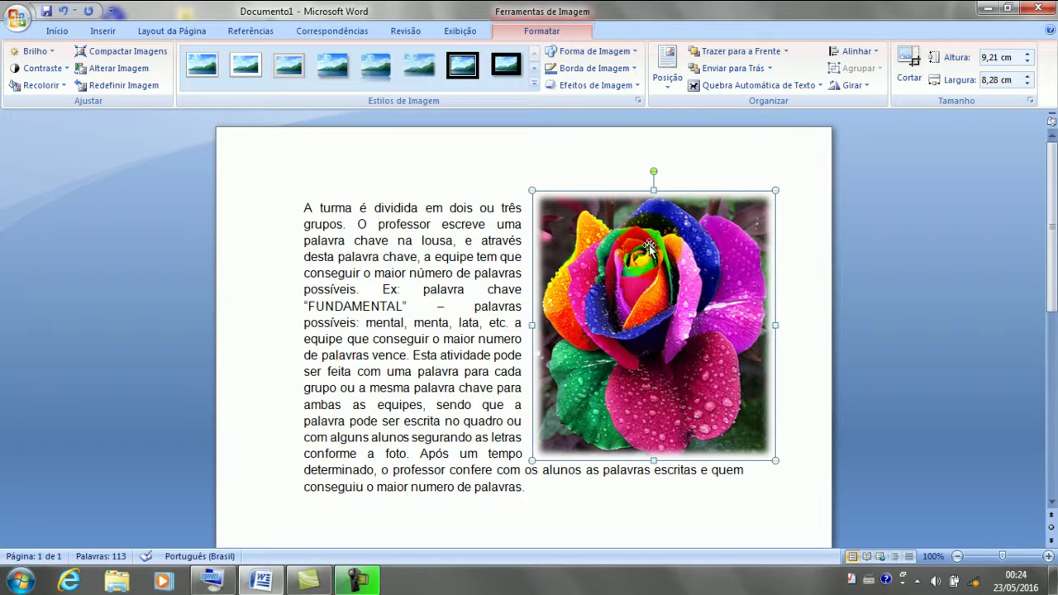
pyautogui.click(904, 64)
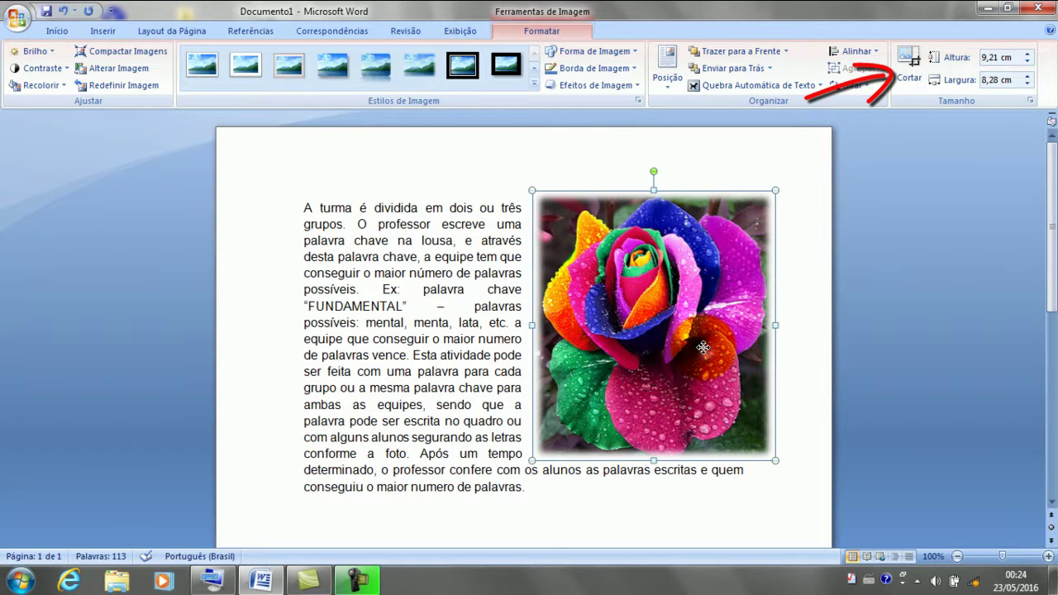
# Step: Crop the rose photo's bottom, top, left and right down to a 4,71 × 5,82 cm bloom close-up
pyautogui.click(910, 60)
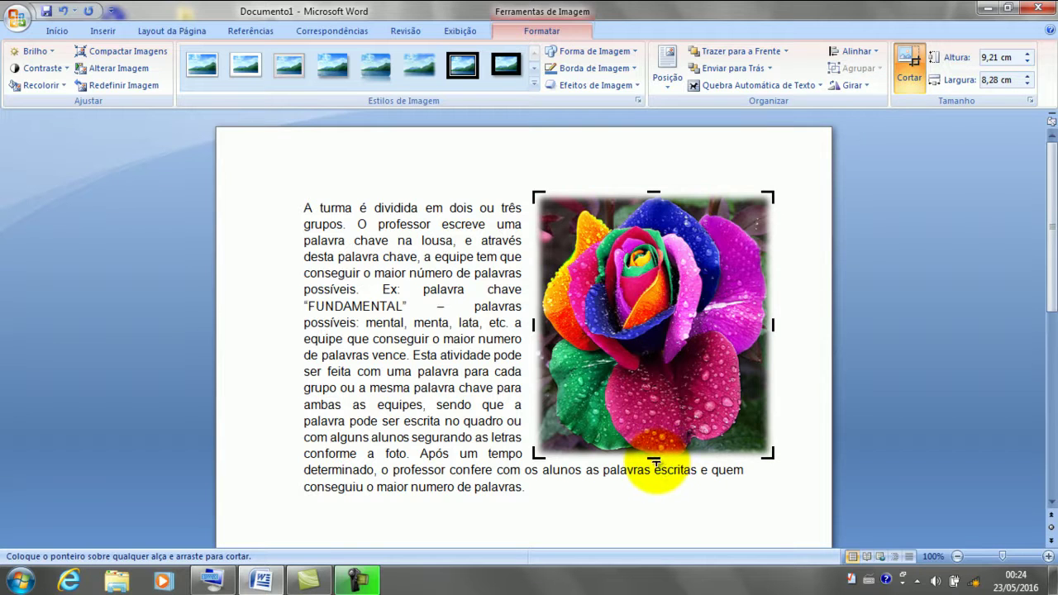
pyautogui.moveTo(653, 461); pyautogui.dragTo(655, 341)
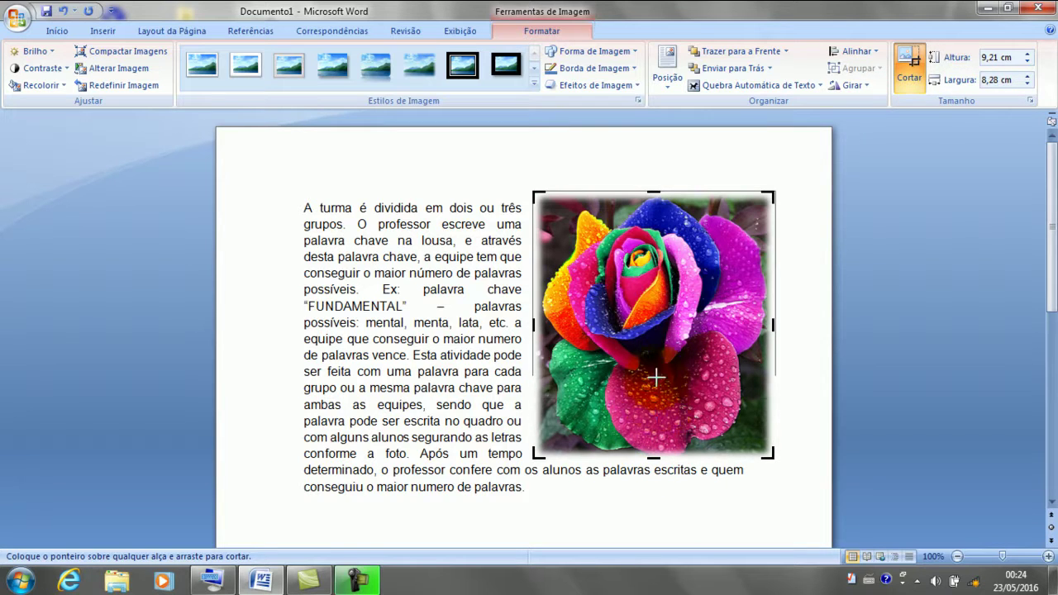
pyautogui.moveTo(655, 341); pyautogui.dragTo(654, 342)
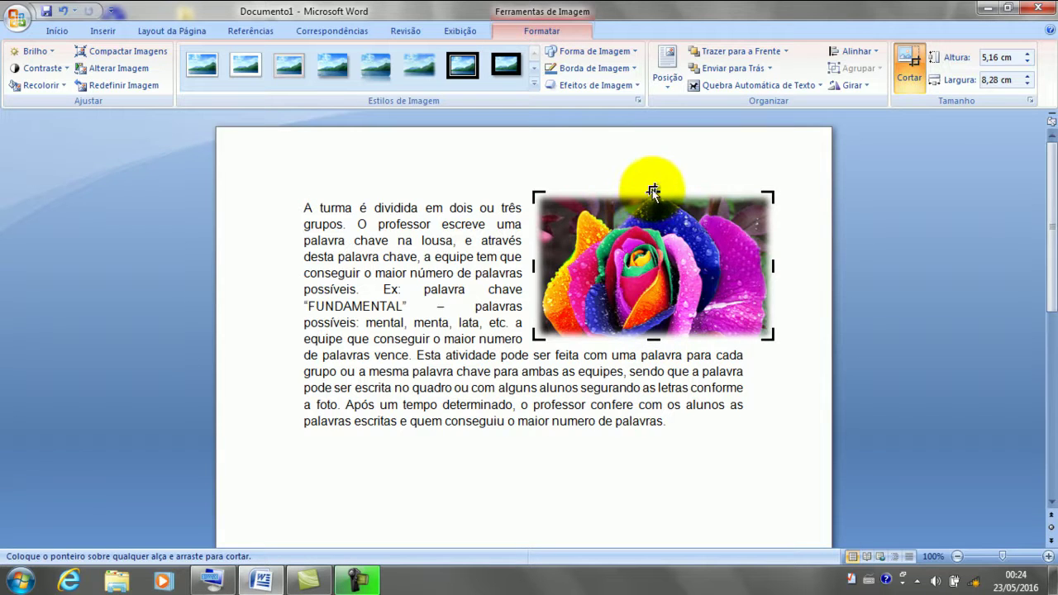
pyautogui.moveTo(652, 190); pyautogui.dragTo(652, 204)
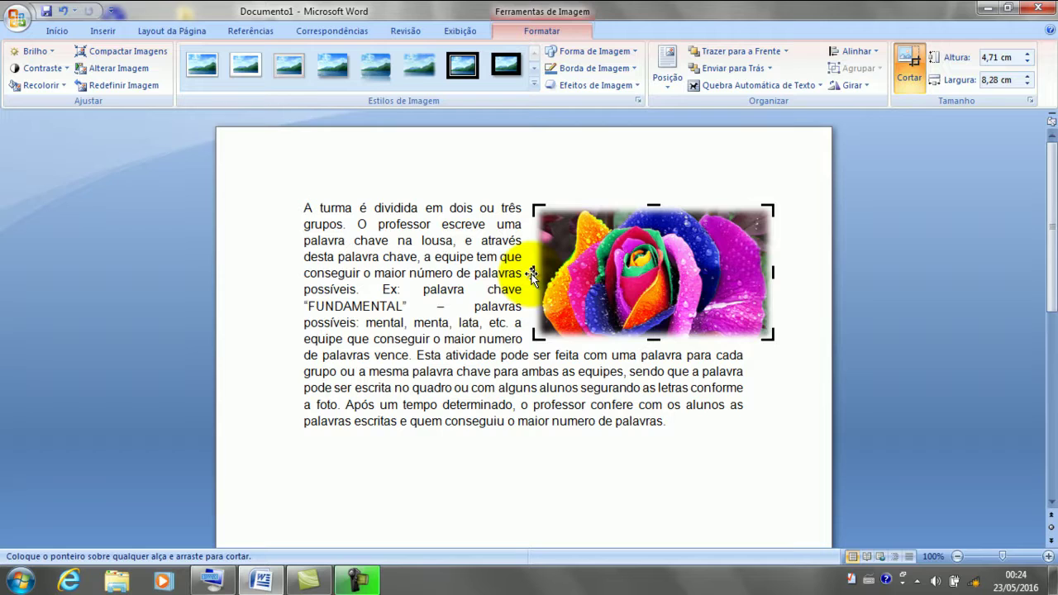
pyautogui.moveTo(533, 273); pyautogui.dragTo(556, 274)
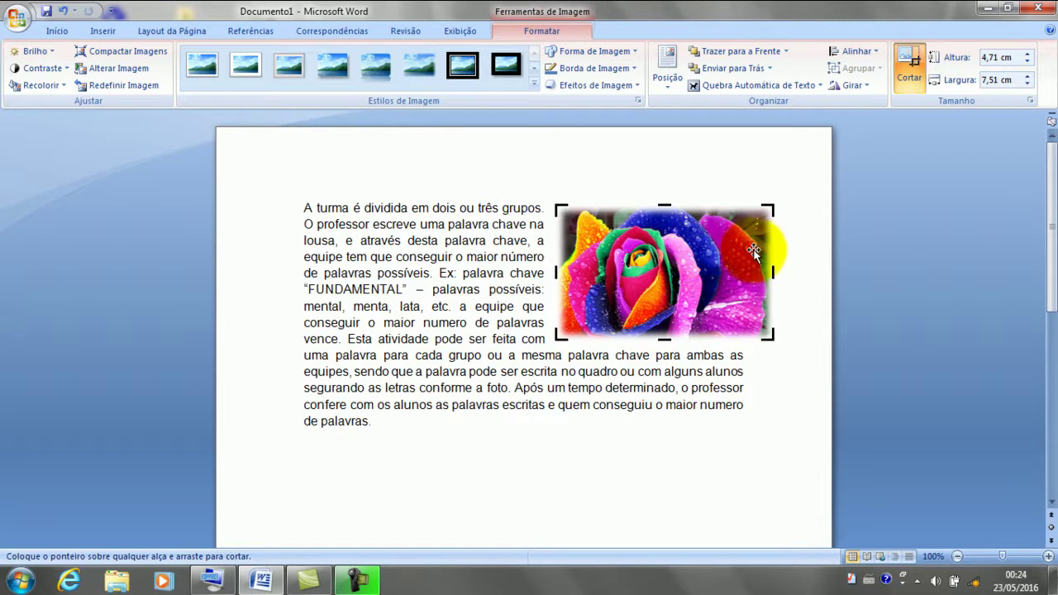
pyautogui.scroll(-2, 754, 251)
pyautogui.moveTo(773, 199)
pyautogui.mouseDown()
pyautogui.moveTo(724, 203)
pyautogui.moveTo(412, 303)
pyautogui.mouseUp()
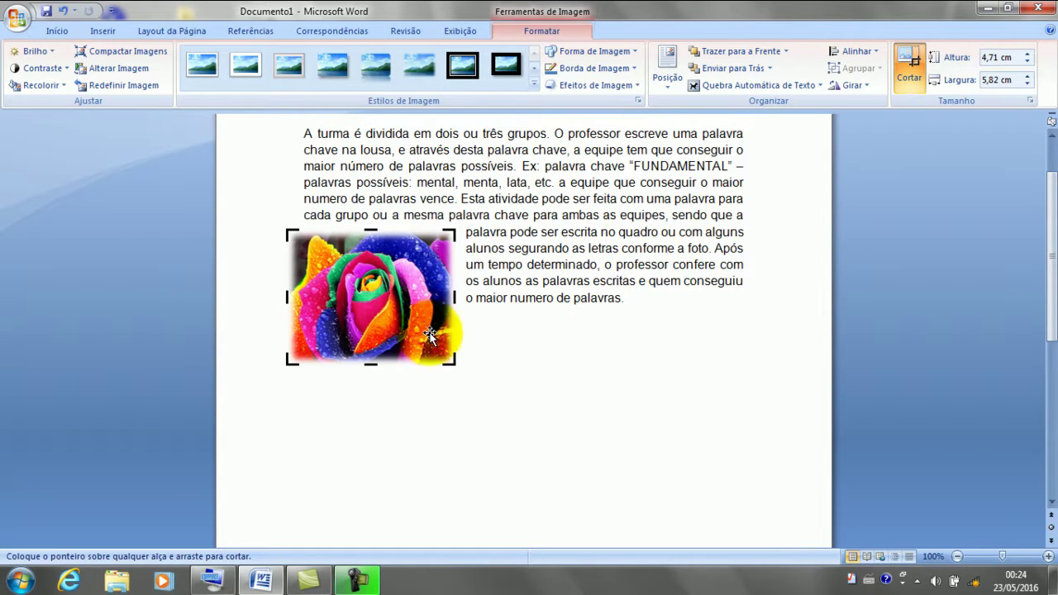
pyautogui.click(536, 339)
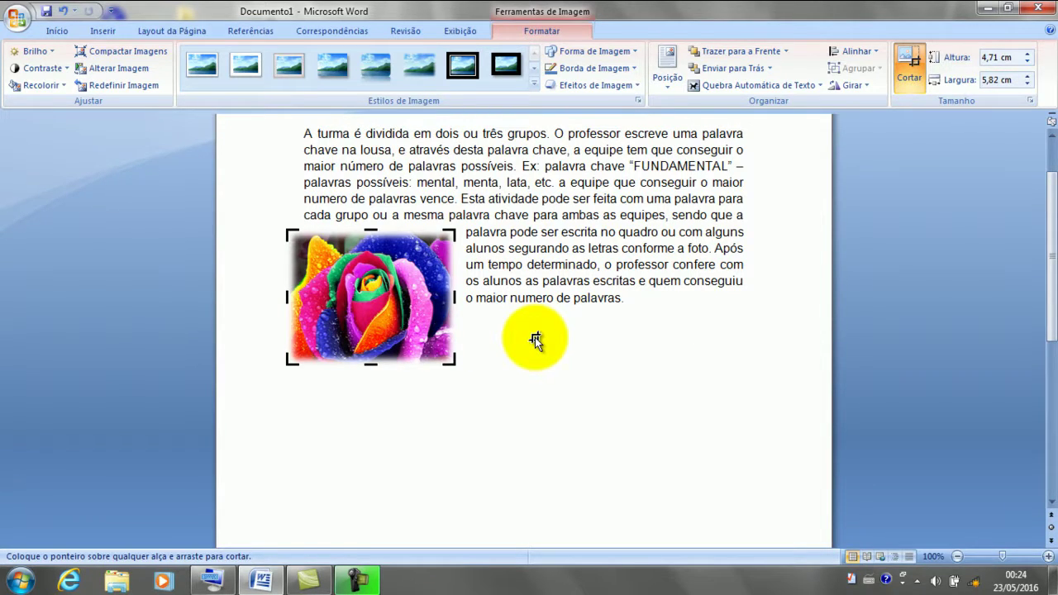
pyautogui.scroll(1, 535, 339)
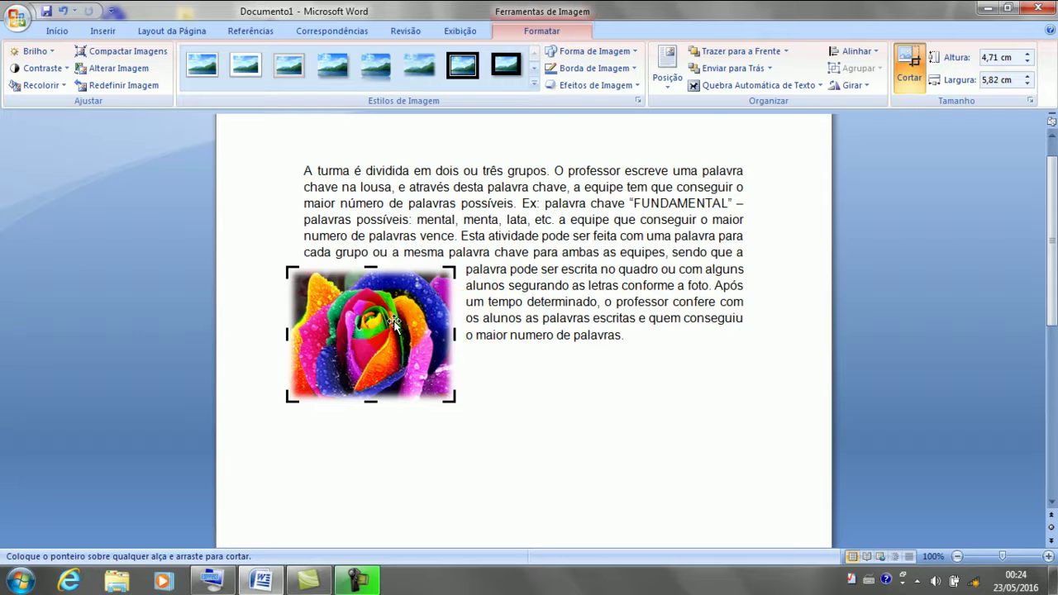
# Step: Undo the move, the crop steps and the frame styles until the photo is plain and uncropped
pyautogui.click(63, 11)
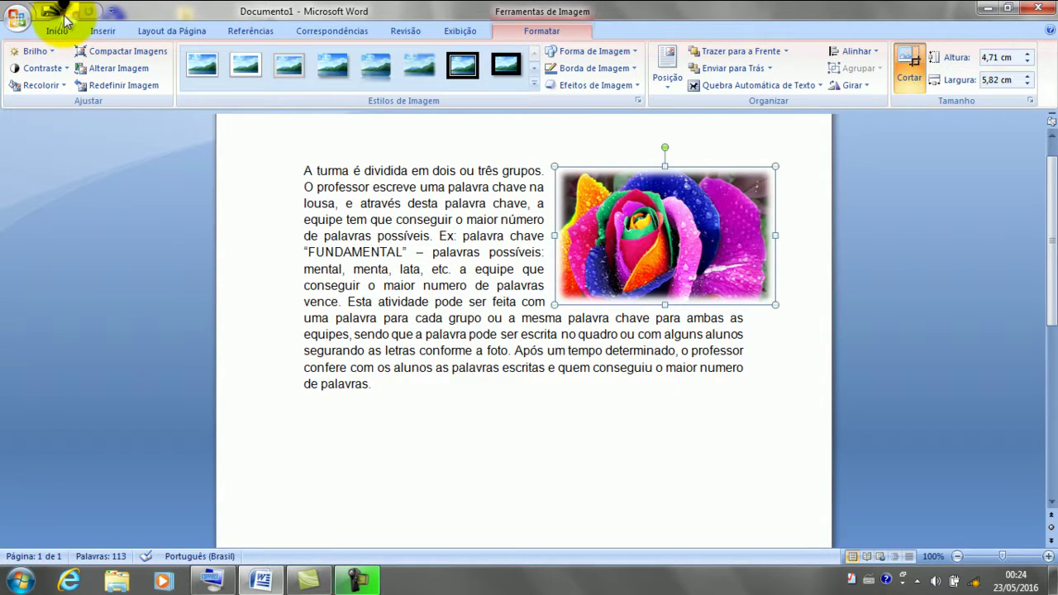
pyautogui.click(63, 11)
pyautogui.click(63, 10)
pyautogui.click(62, 11)
pyautogui.click(63, 11)
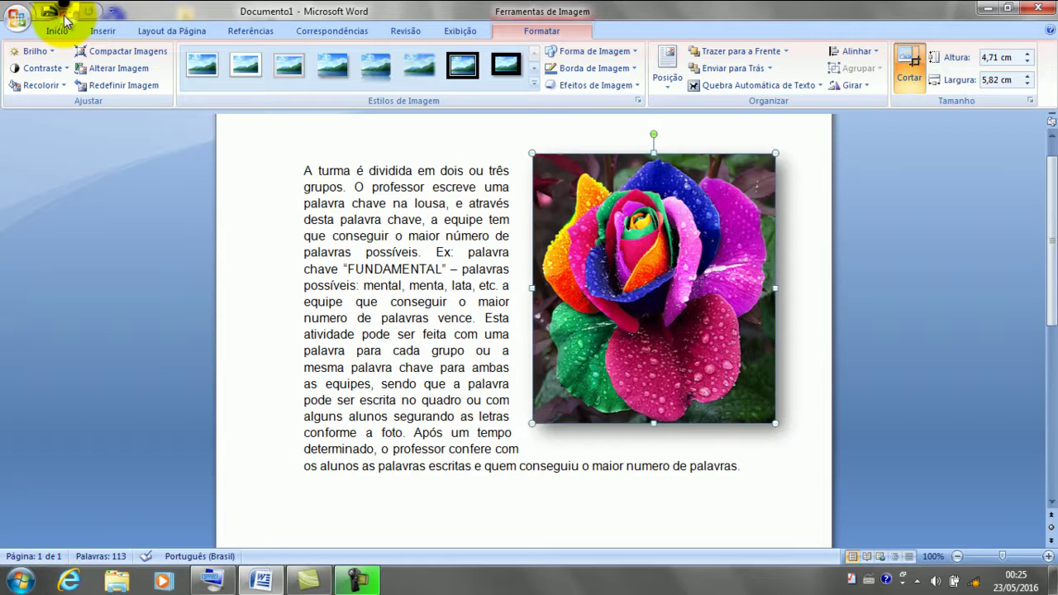
pyautogui.click(63, 11)
pyautogui.click(63, 10)
pyautogui.click(63, 11)
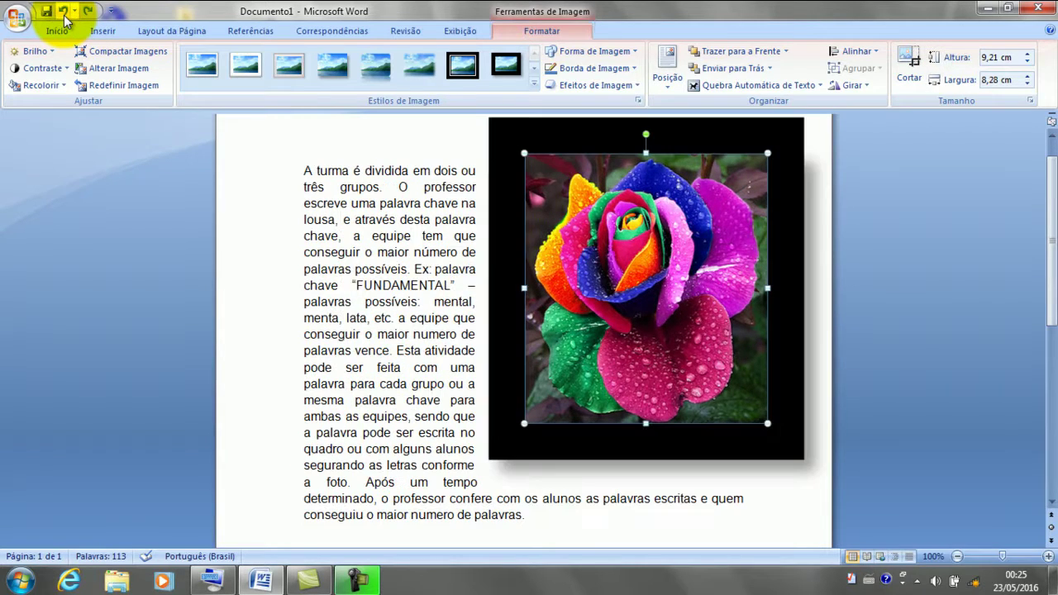
pyautogui.click(63, 10)
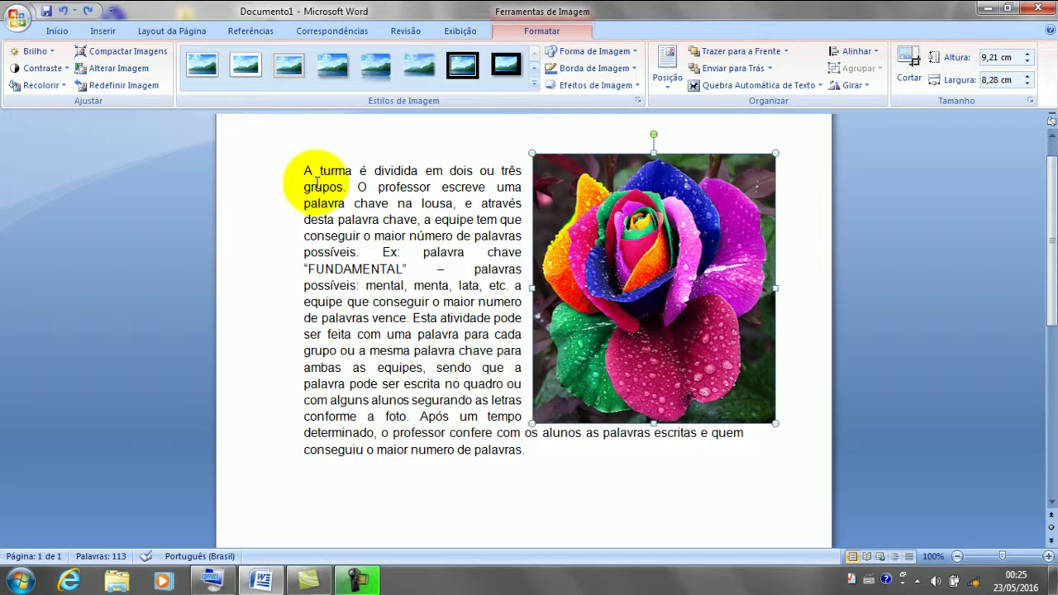
# Step: Reset the rose photo to its original size and narrow it from the left side
pyautogui.click(103, 85)
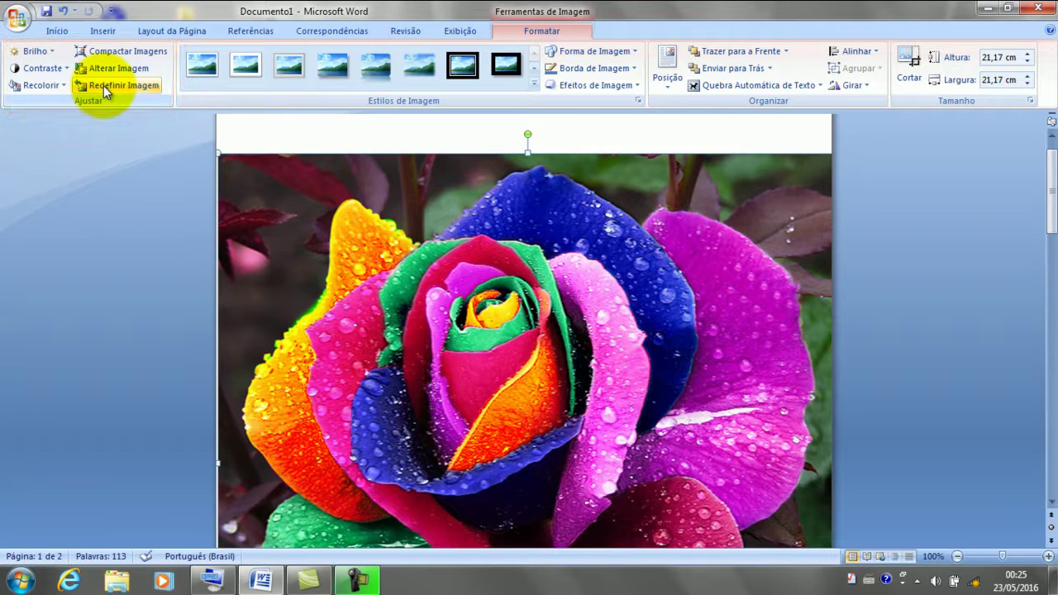
pyautogui.click(103, 85)
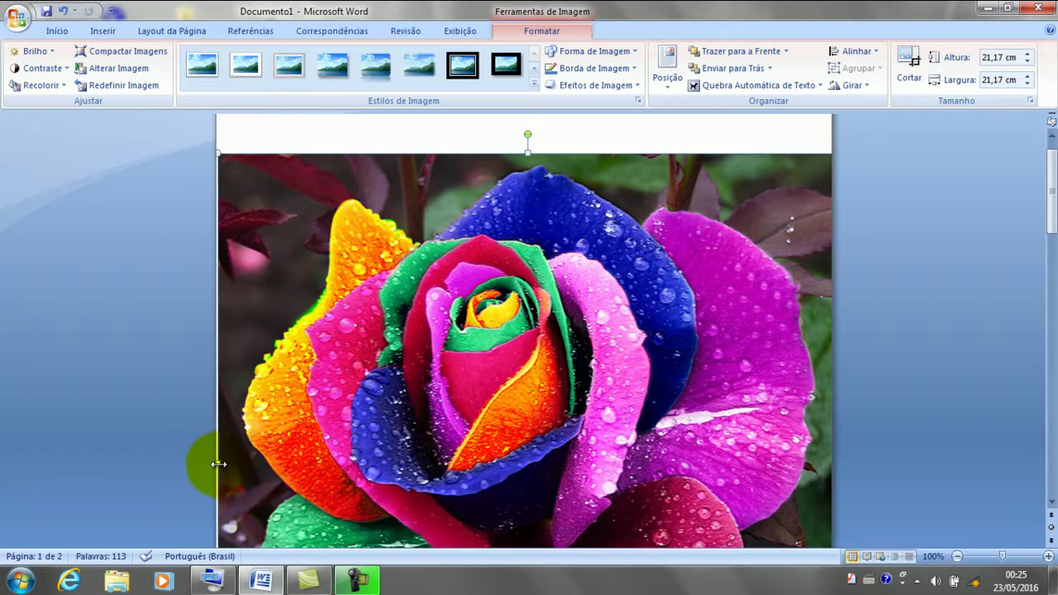
pyautogui.moveTo(218, 465); pyautogui.dragTo(502, 428)
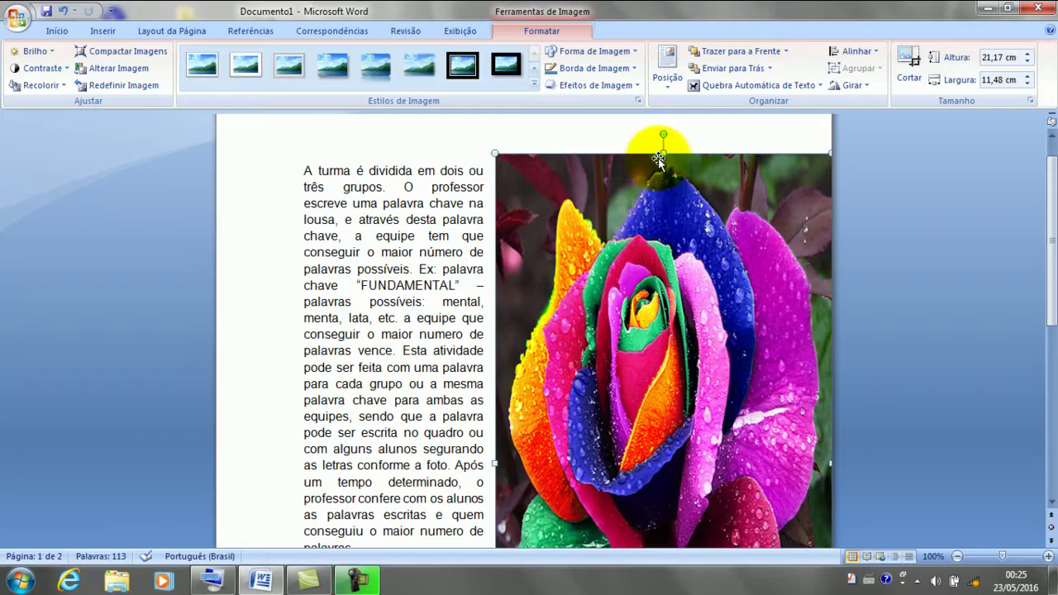
# Step: Shorten the rose photo from the top to 8,89 cm tall, then open the Insert Picture dialog
pyautogui.moveTo(663, 153)
pyautogui.mouseDown()
pyautogui.moveTo(656, 364)
pyautogui.moveTo(620, 248)
pyautogui.moveTo(629, 187)
pyautogui.mouseUp()
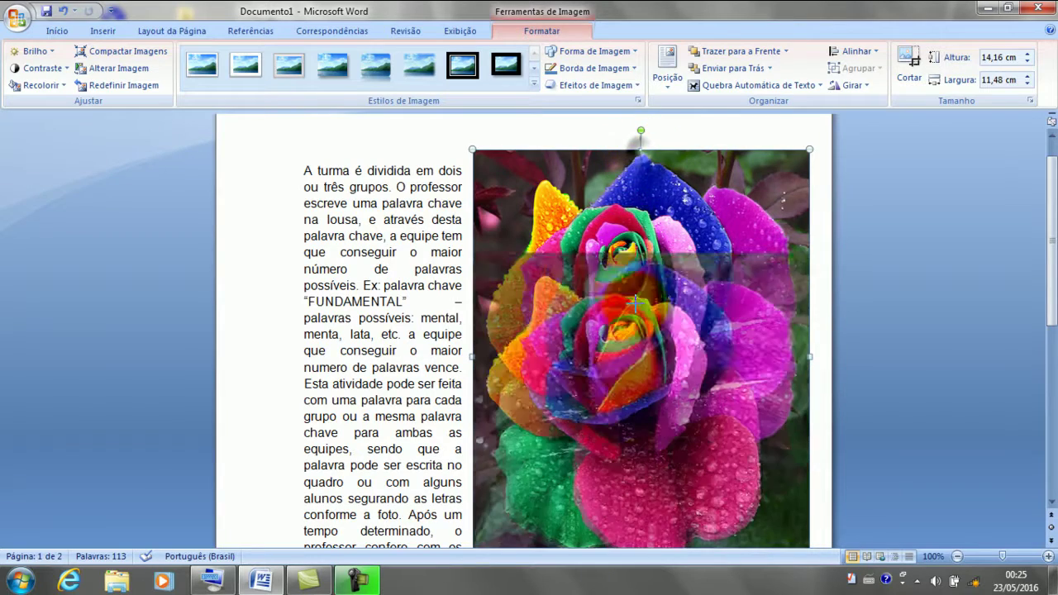
pyautogui.moveTo(641, 147); pyautogui.dragTo(641, 304)
pyautogui.moveTo(627, 356); pyautogui.dragTo(632, 247)
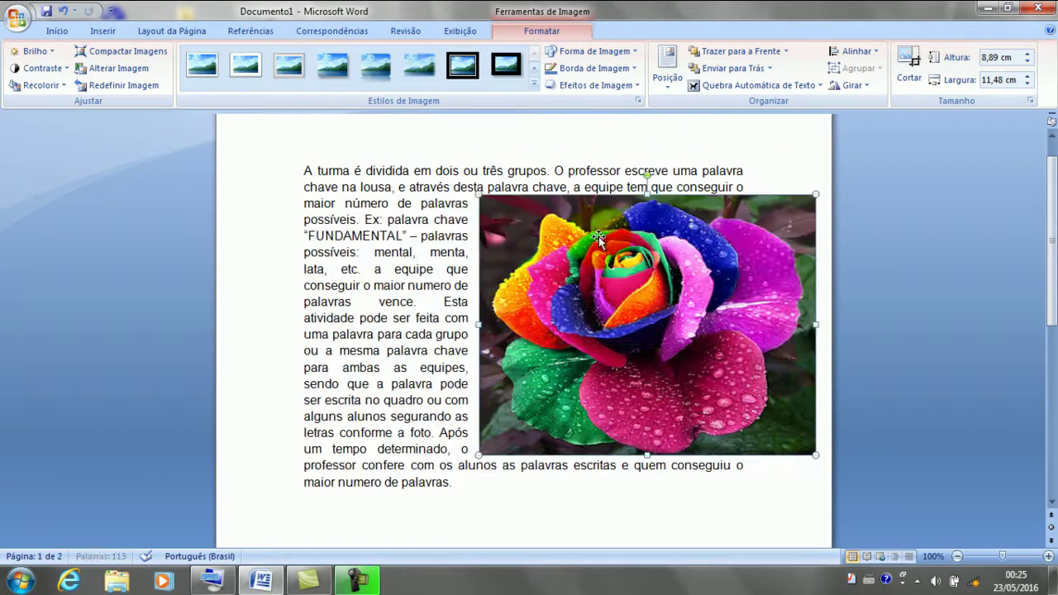
pyautogui.click(105, 66)
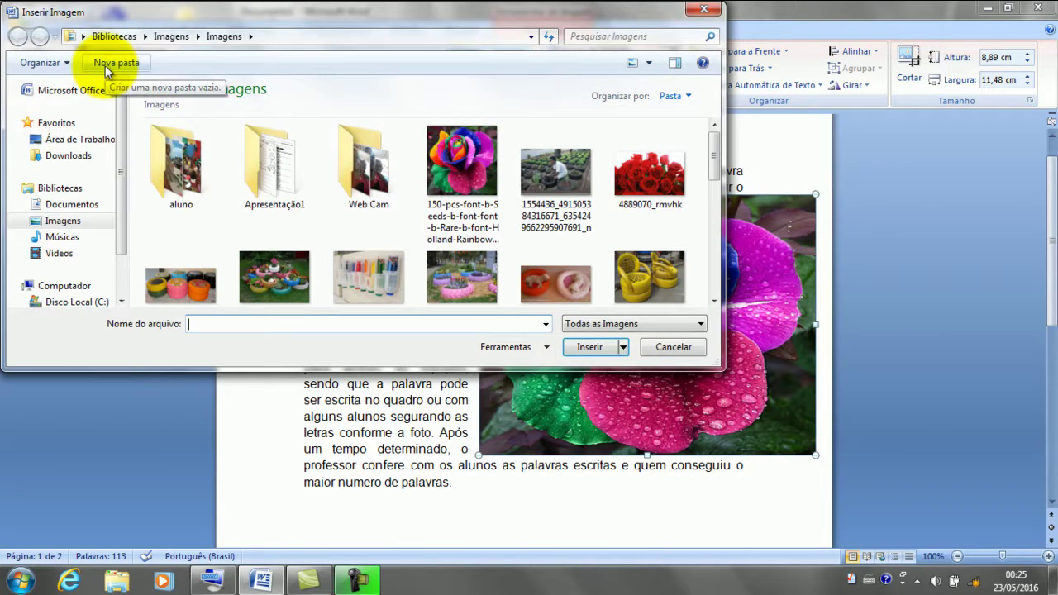
pyautogui.click(705, 10)
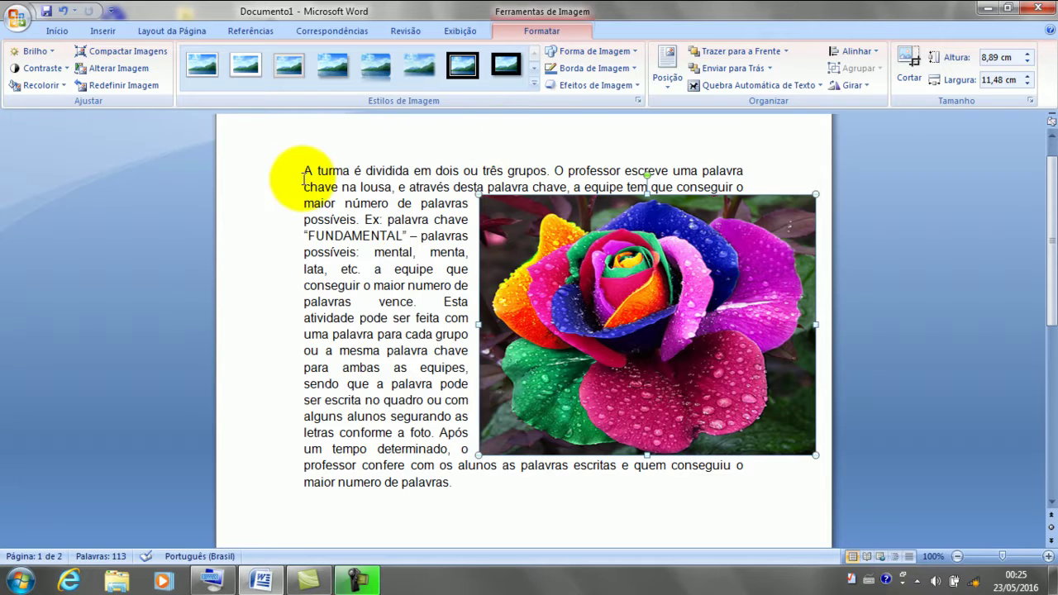
pyautogui.click(119, 52)
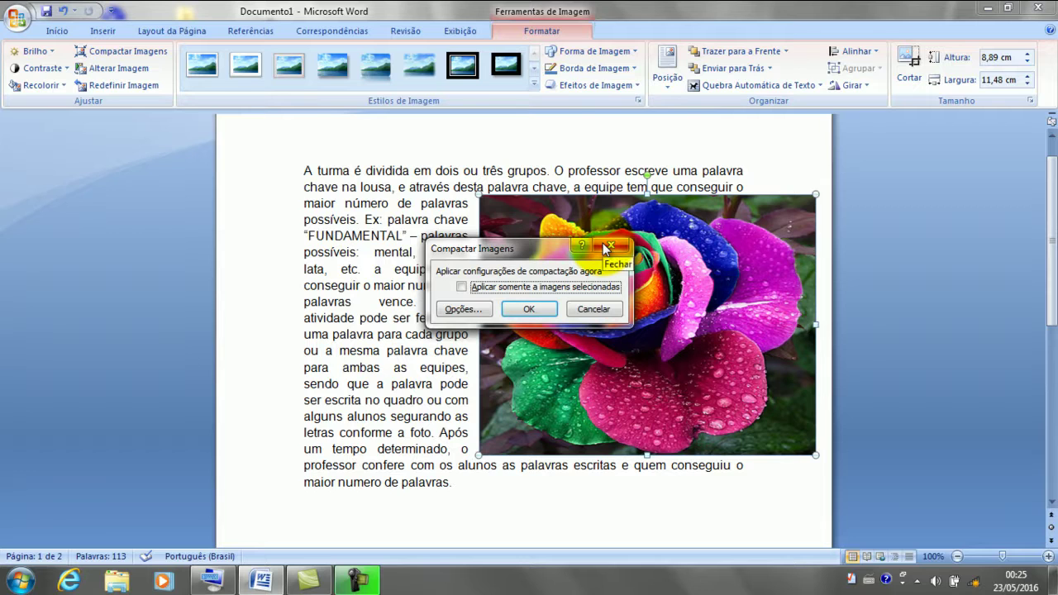
pyautogui.click(608, 247)
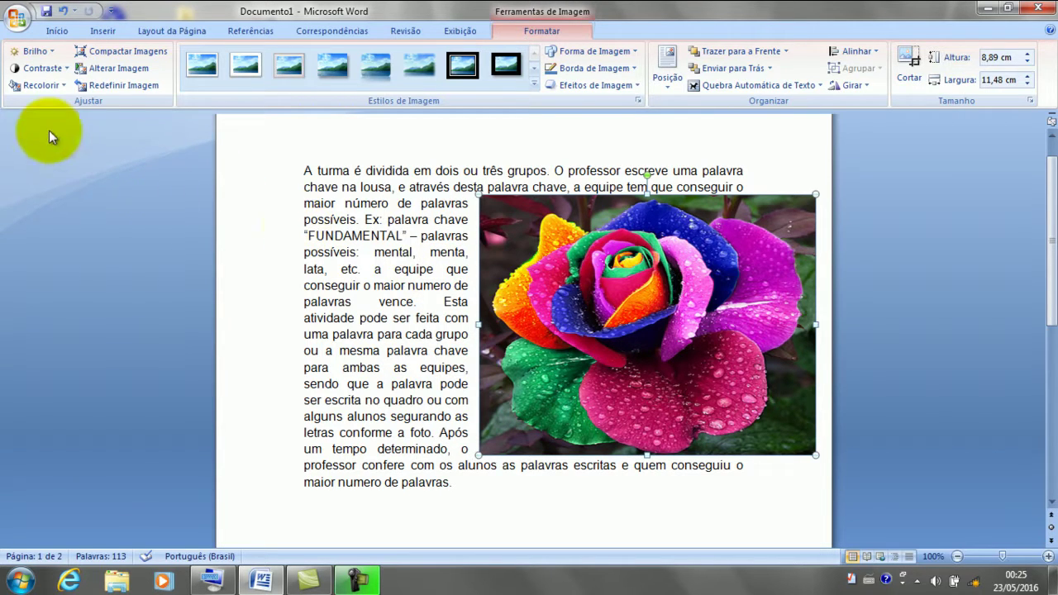
pyautogui.click(47, 82)
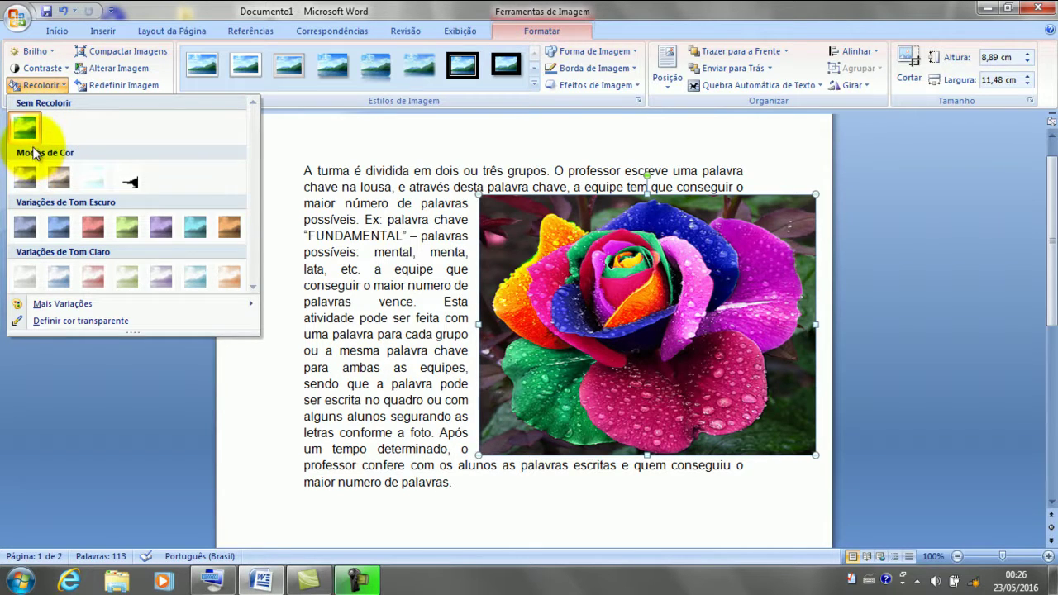
pyautogui.click(32, 177)
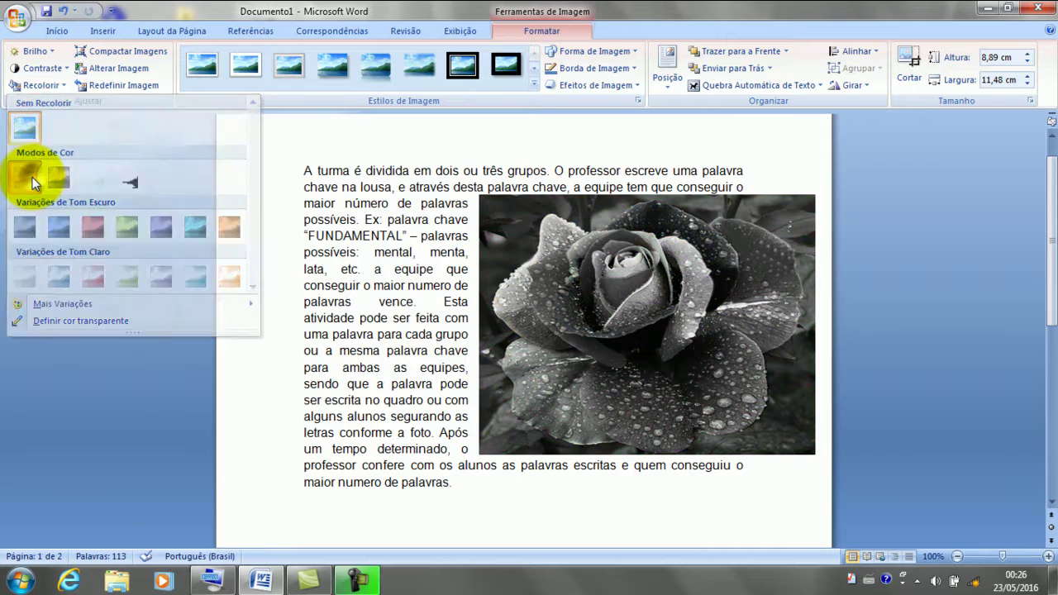
pyautogui.click(42, 85)
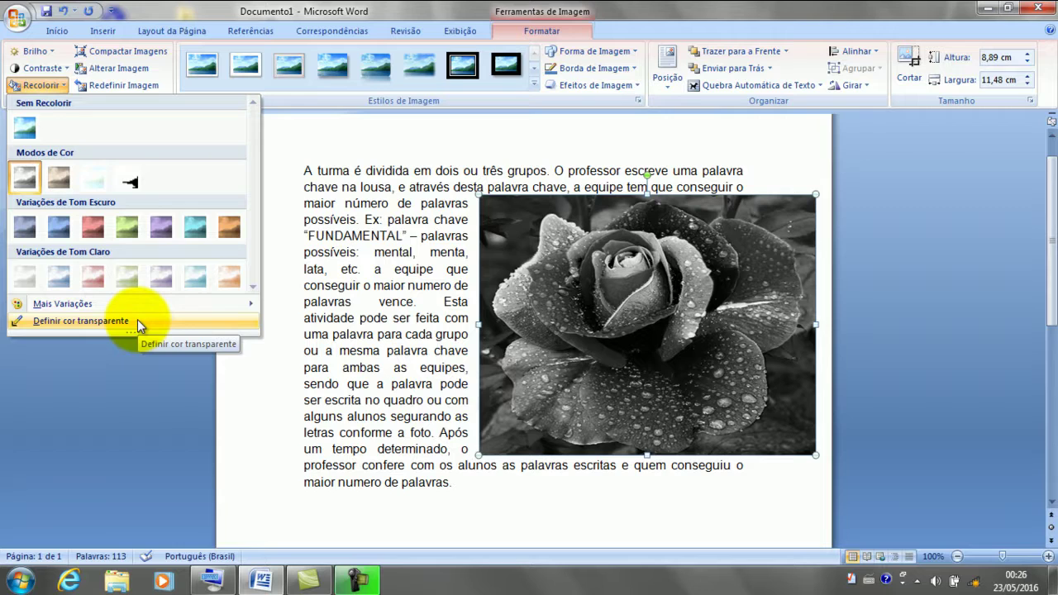
pyautogui.click(34, 130)
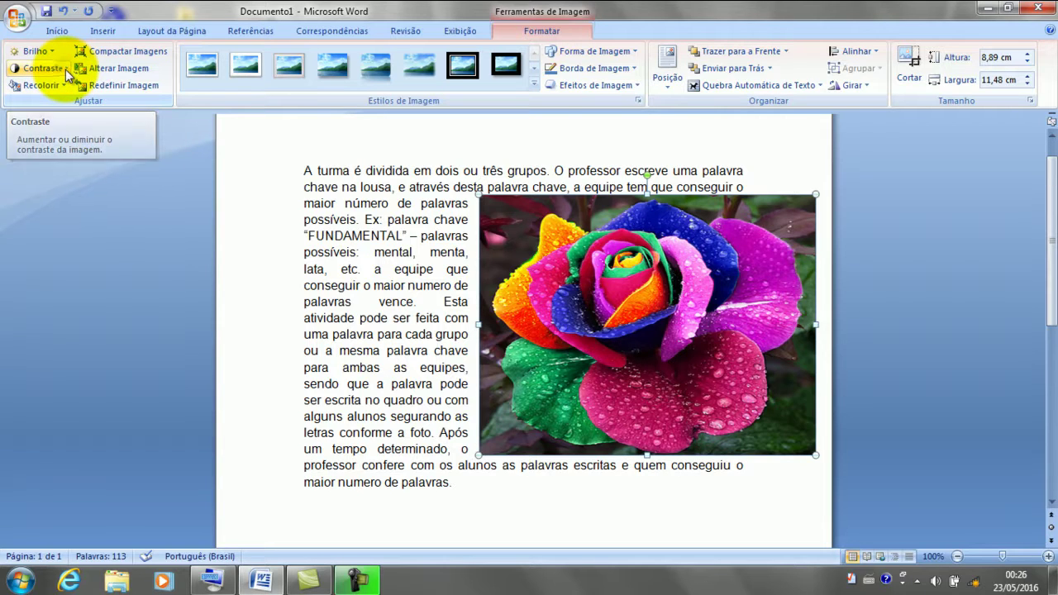
# Step: Try -40%, Normal (0%) and +30% contrast on the rainbow rose photo
pyautogui.click(66, 70)
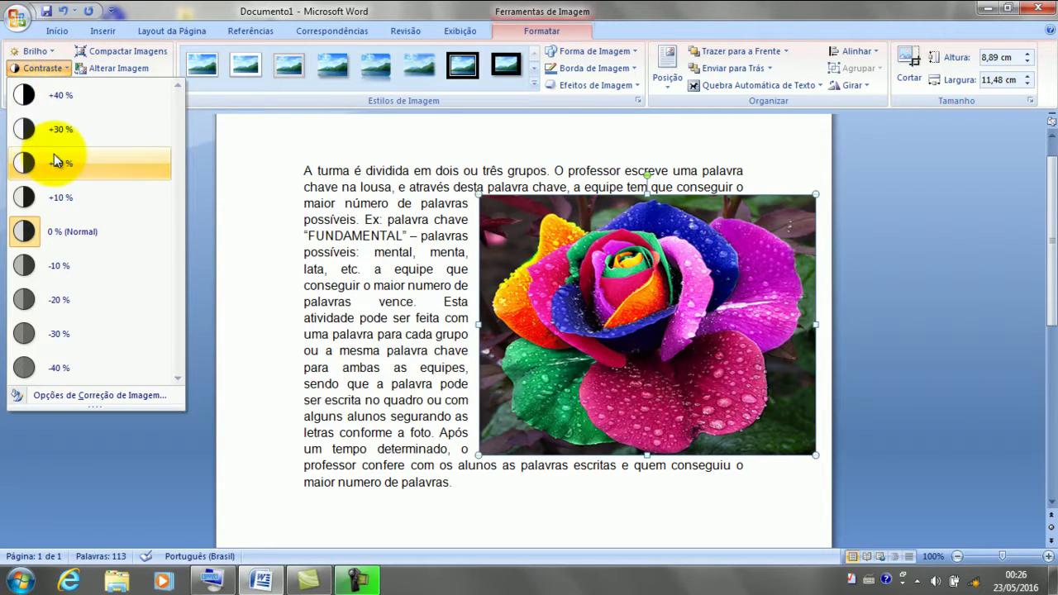
pyautogui.click(58, 371)
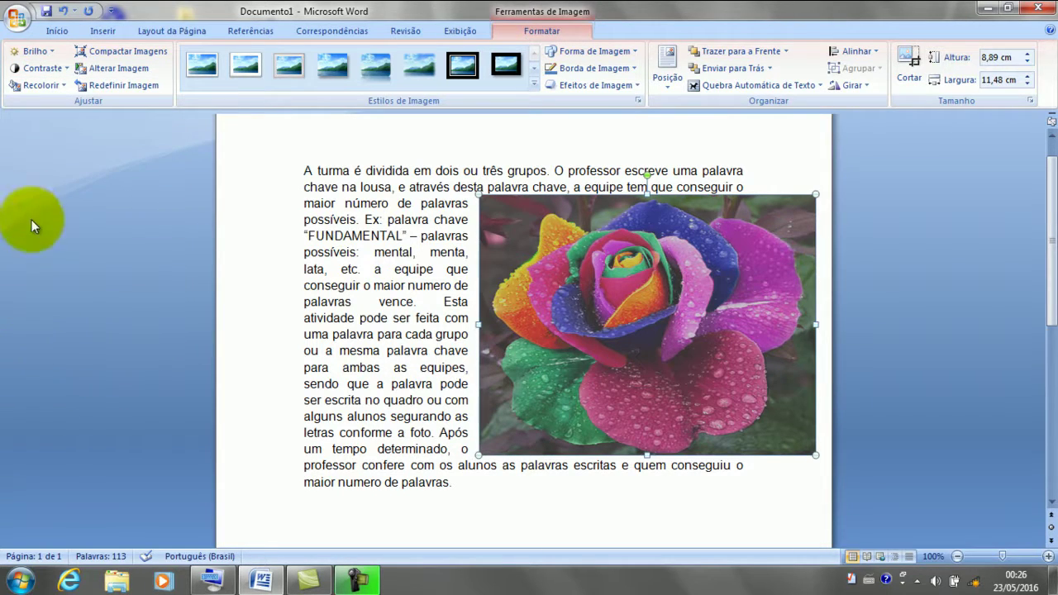
pyautogui.click(37, 67)
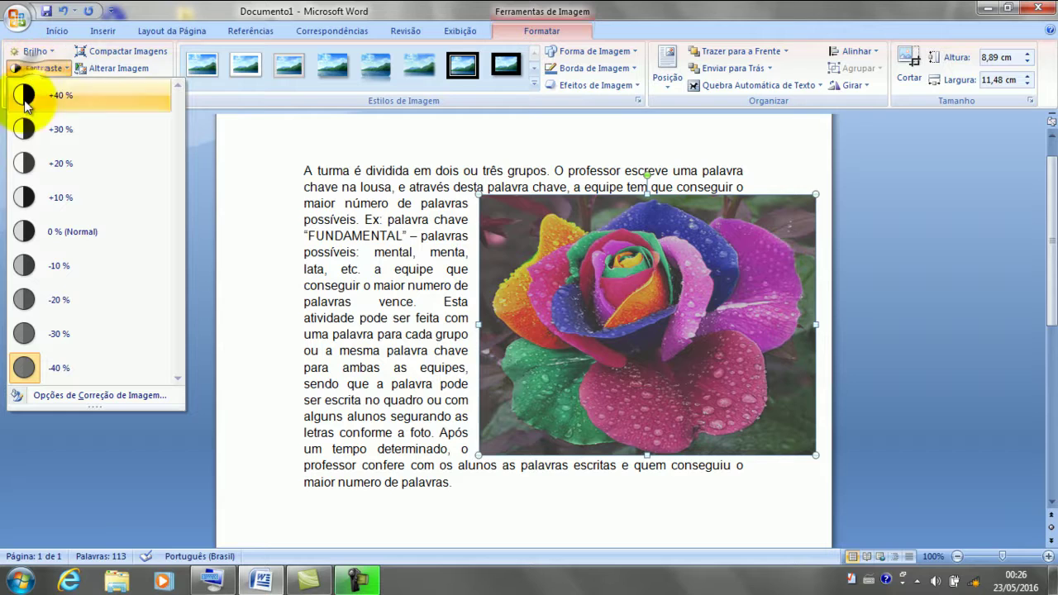
pyautogui.click(43, 233)
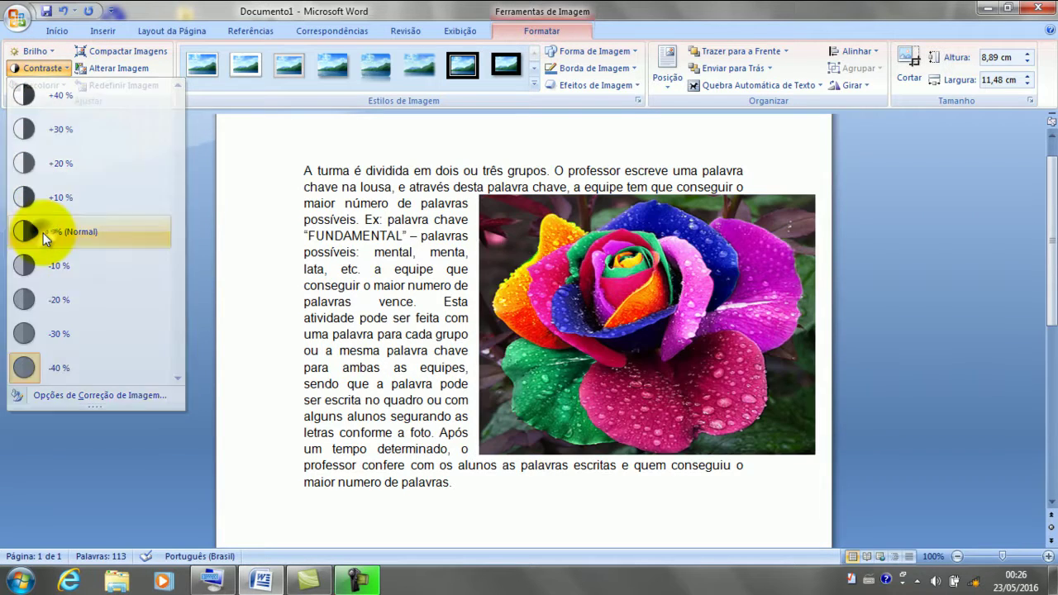
pyautogui.click(26, 69)
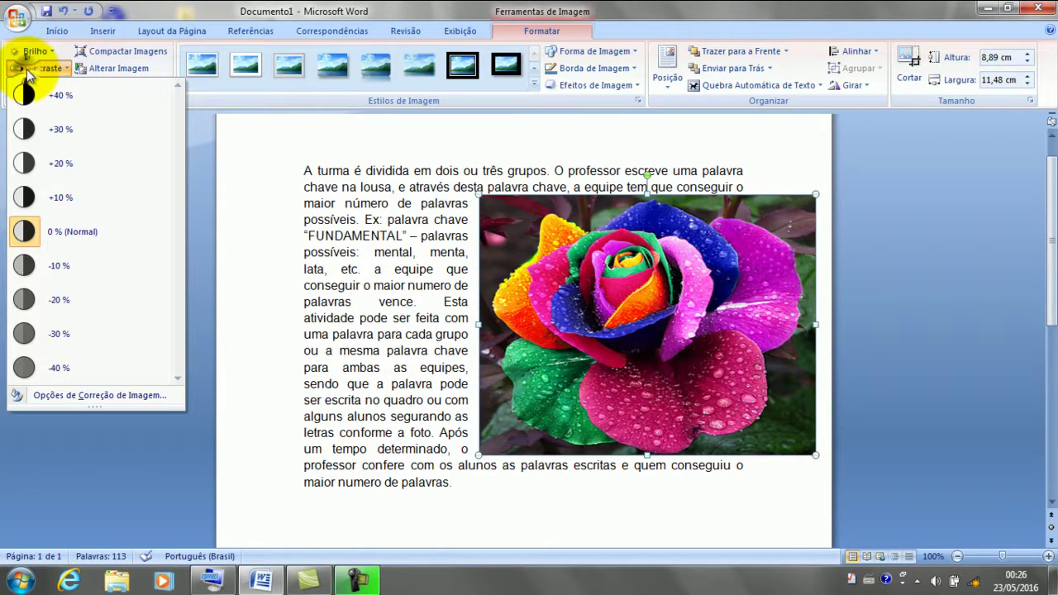
pyautogui.click(33, 129)
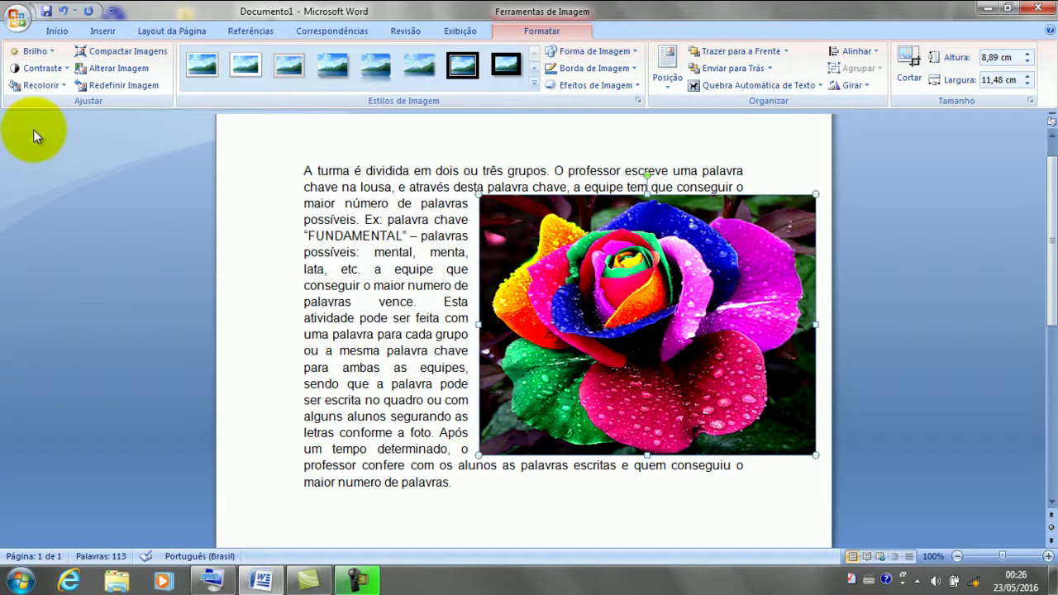
# Step: Apply another contrast level, then browse the brightness levels and leave them unchanged
pyautogui.click(36, 66)
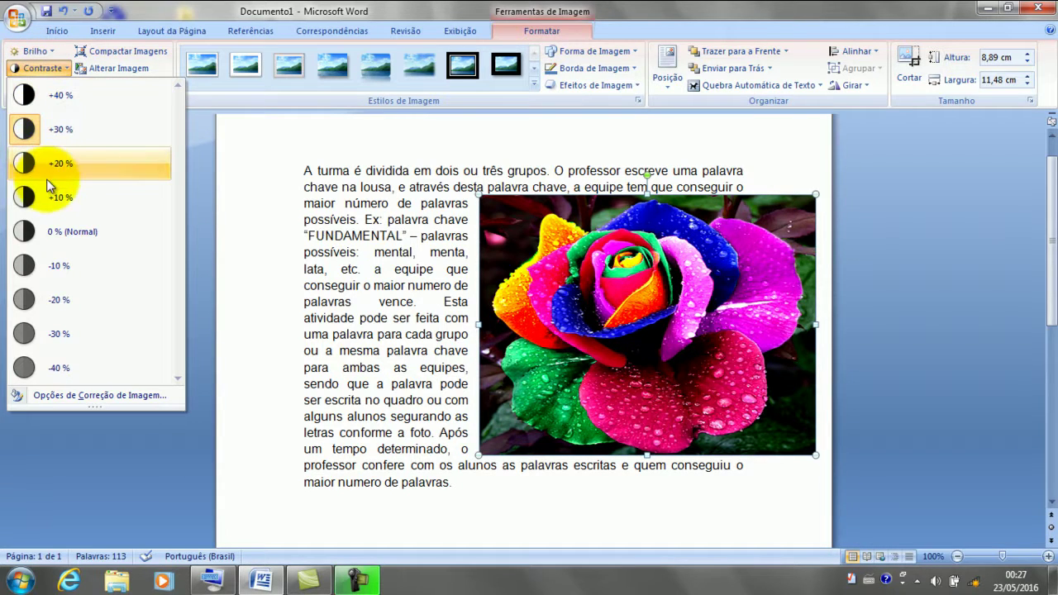
pyautogui.click(47, 233)
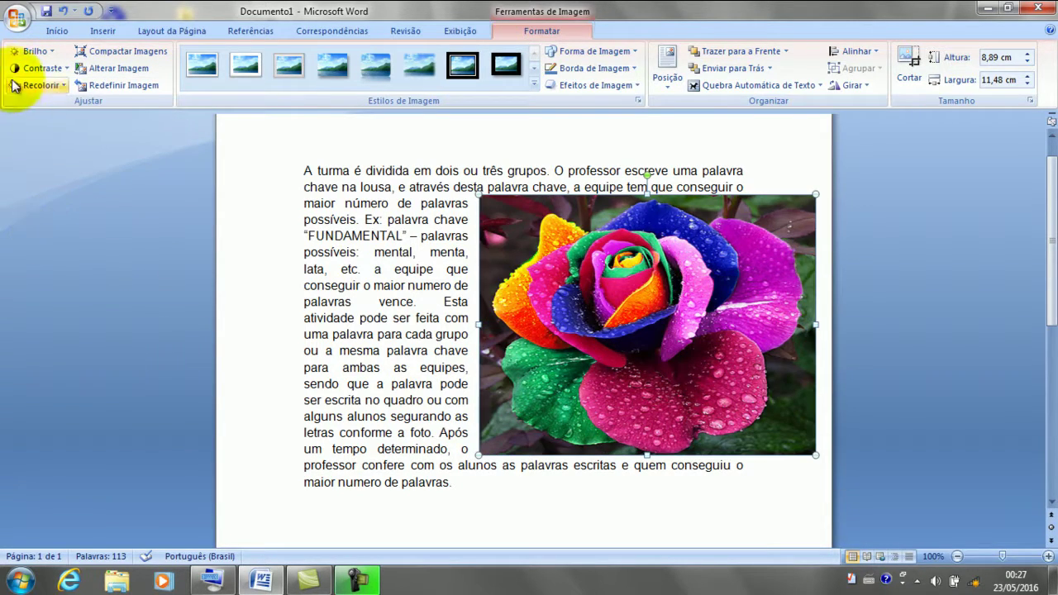
pyautogui.click(36, 52)
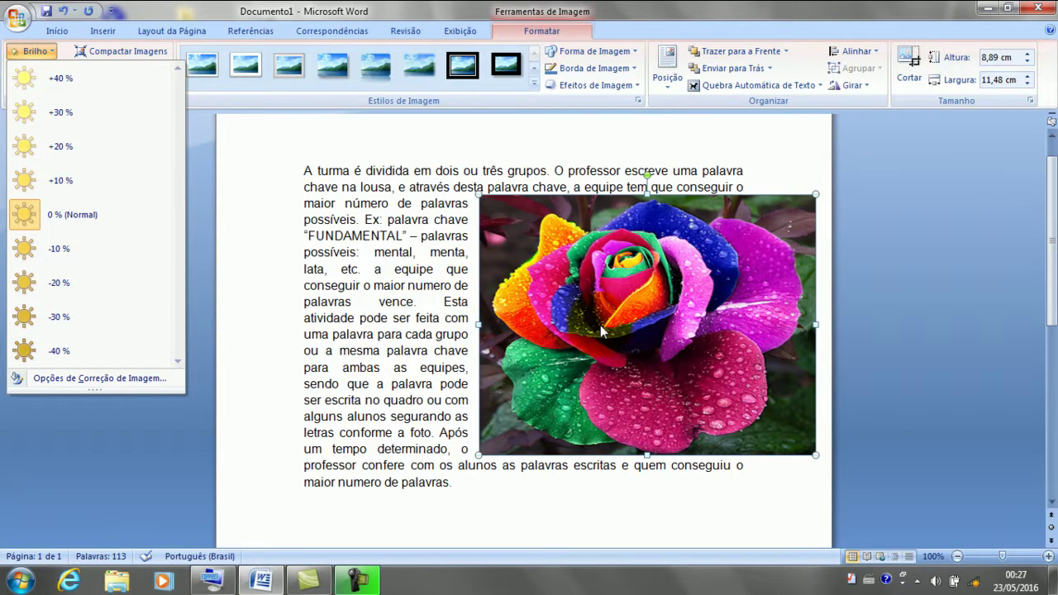
pyautogui.click(529, 484)
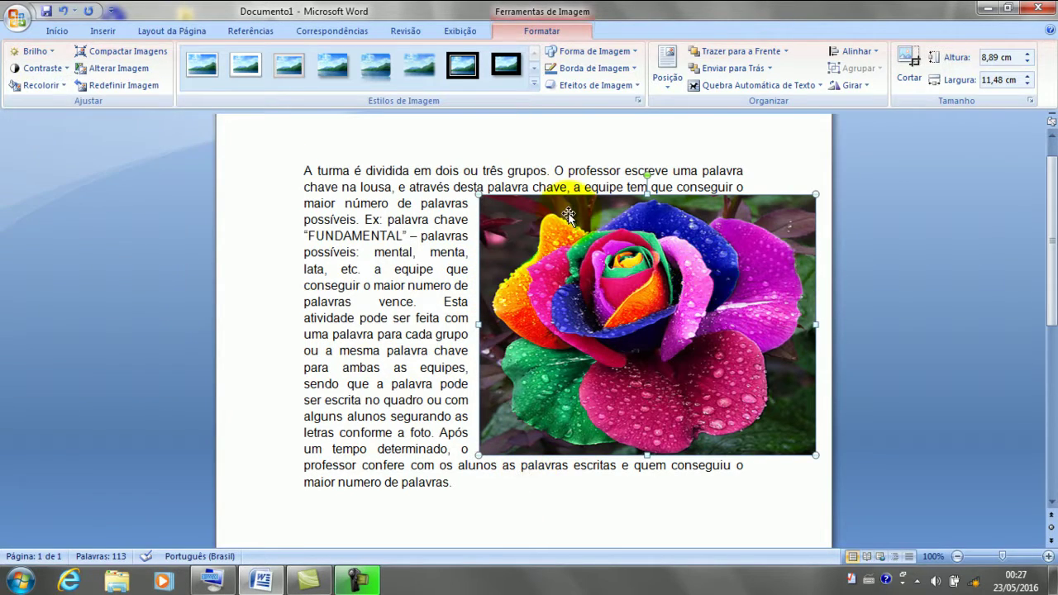
# Step: Reselect the rose photo and crop it into a triangle shape
pyautogui.click(579, 52)
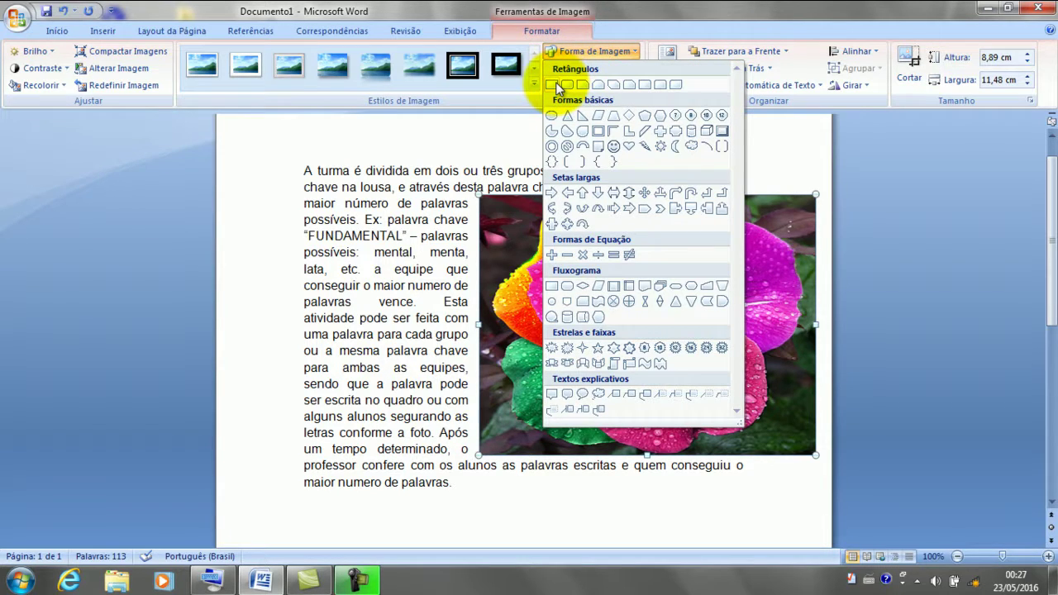
pyautogui.click(555, 84)
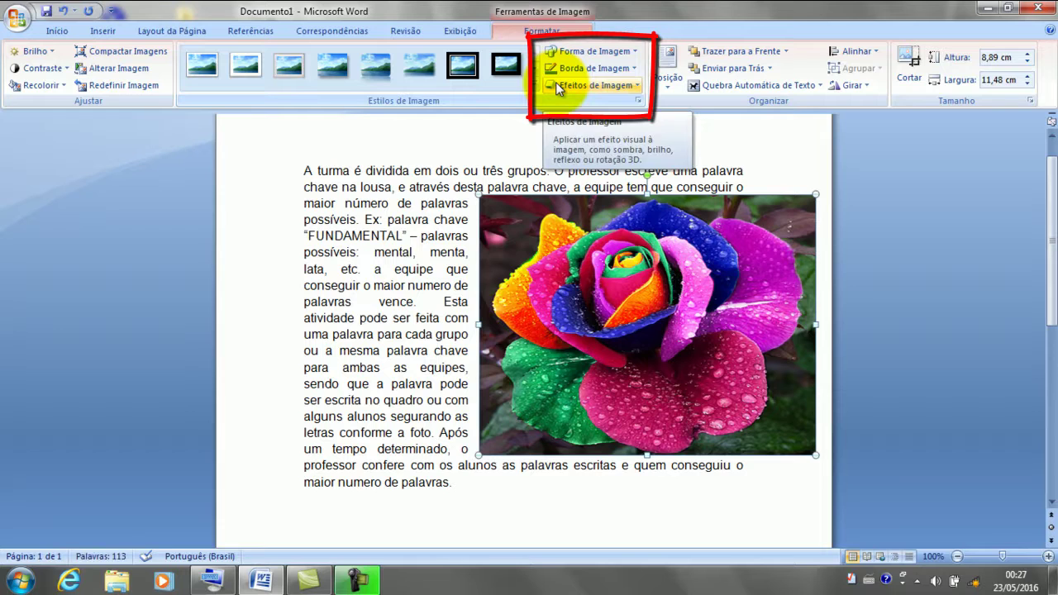
pyautogui.moveTo(409, 285); pyautogui.dragTo(468, 334)
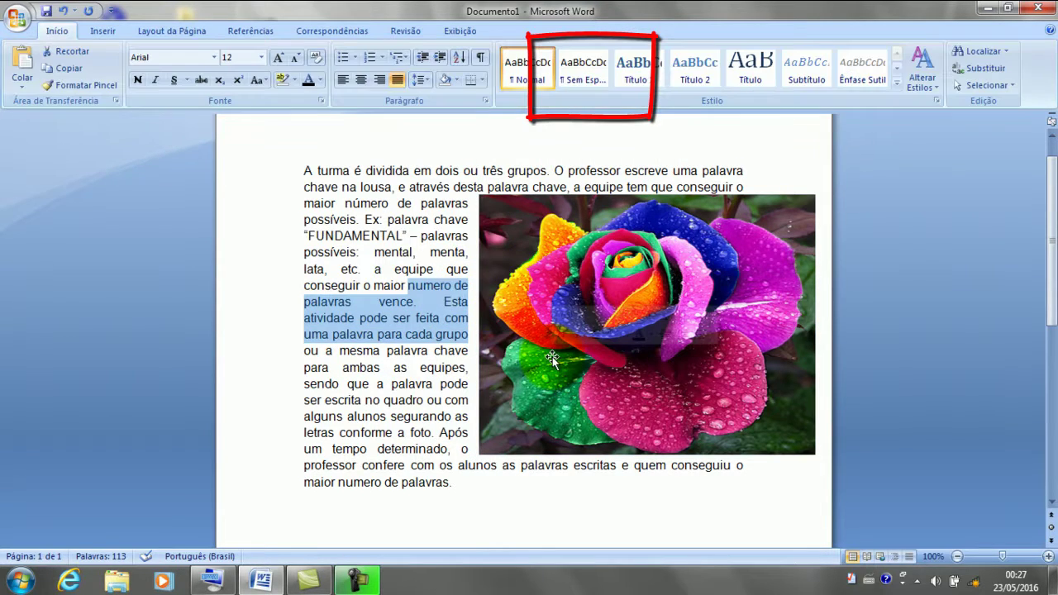
pyautogui.click(552, 357)
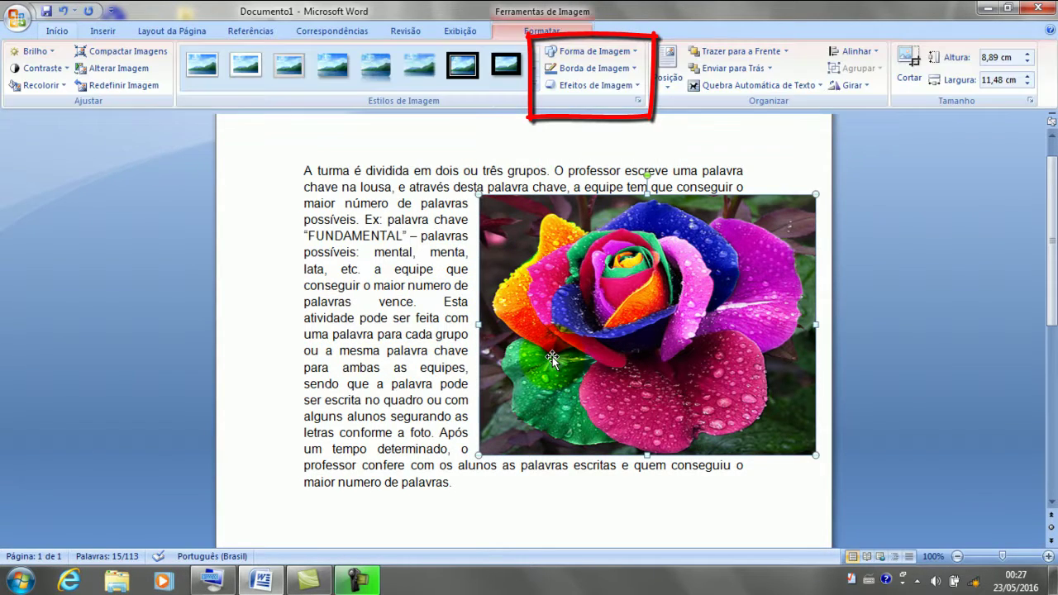
pyautogui.click(569, 55)
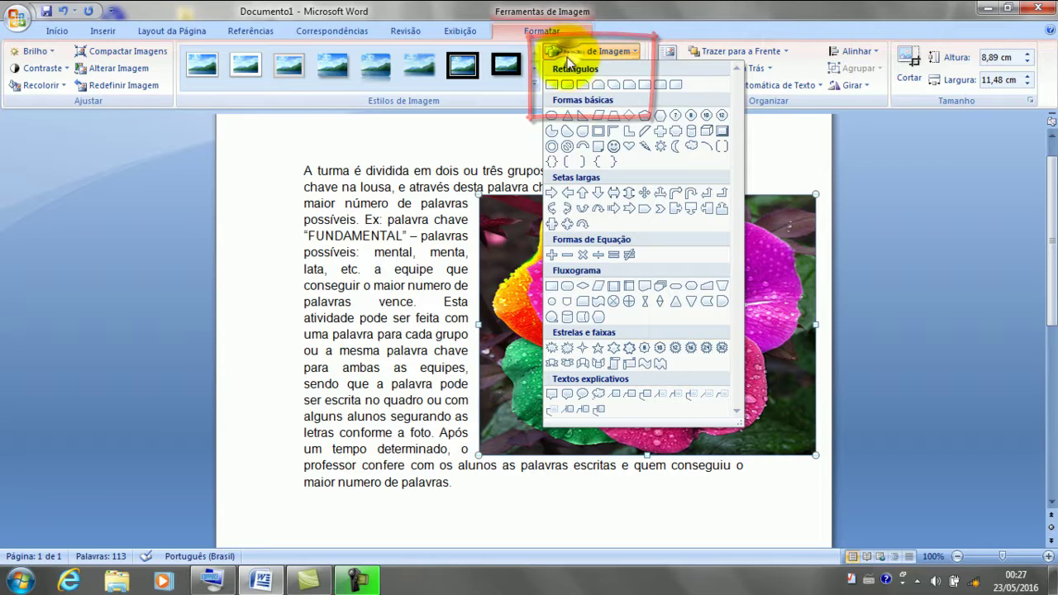
pyautogui.click(569, 113)
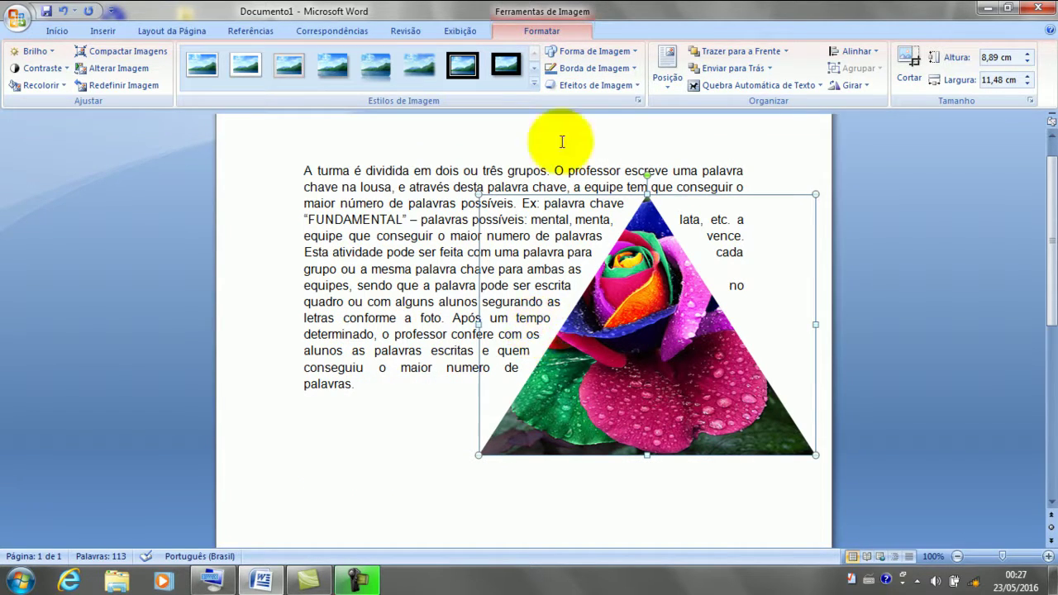
# Step: Try the rounded rectangle and folded corner shapes, then settle on the heart shape
pyautogui.click(605, 53)
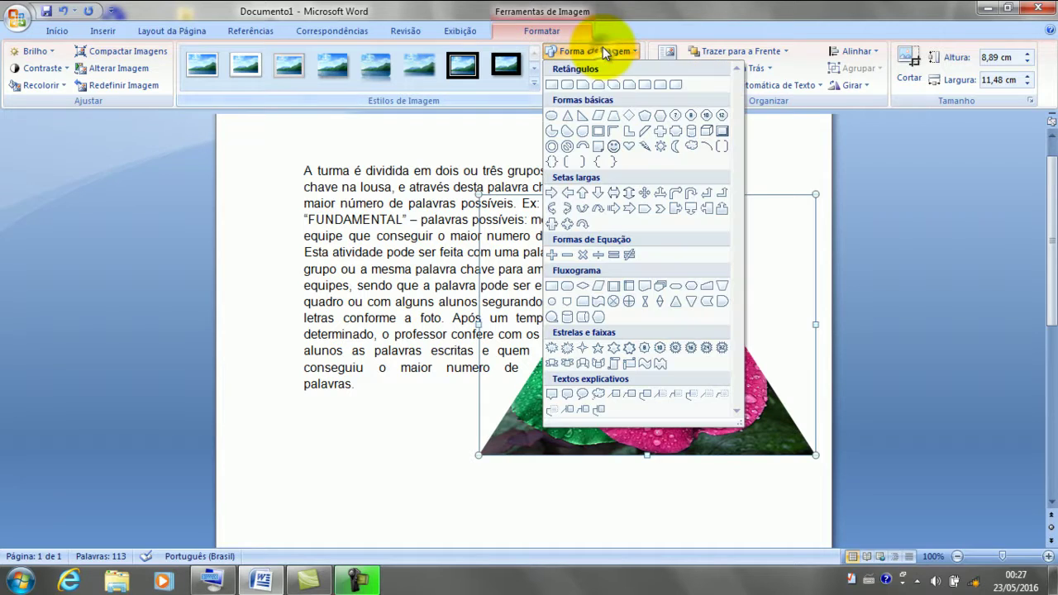
pyautogui.click(565, 85)
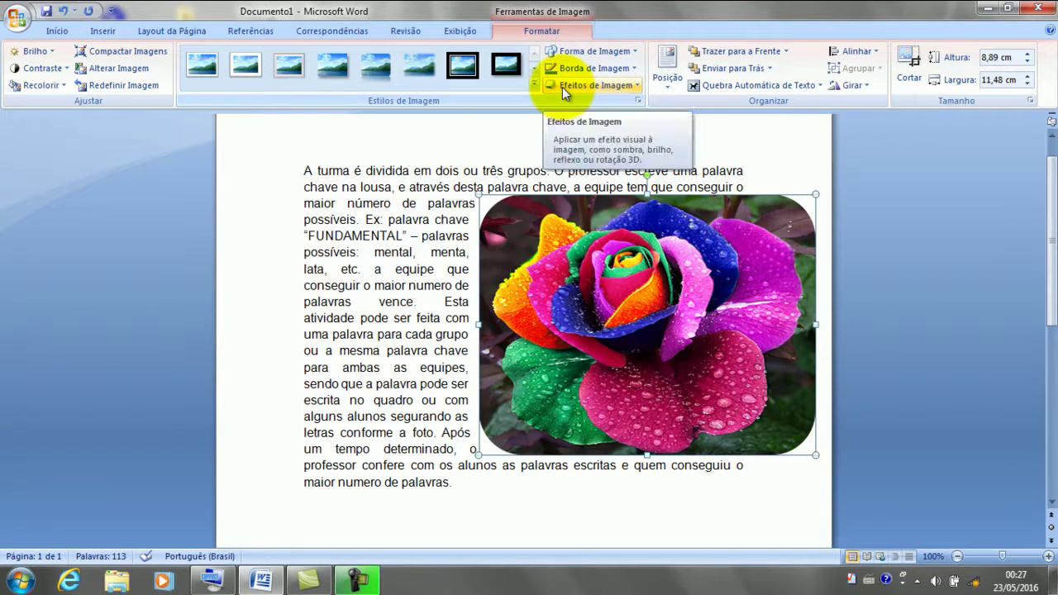
pyautogui.click(585, 51)
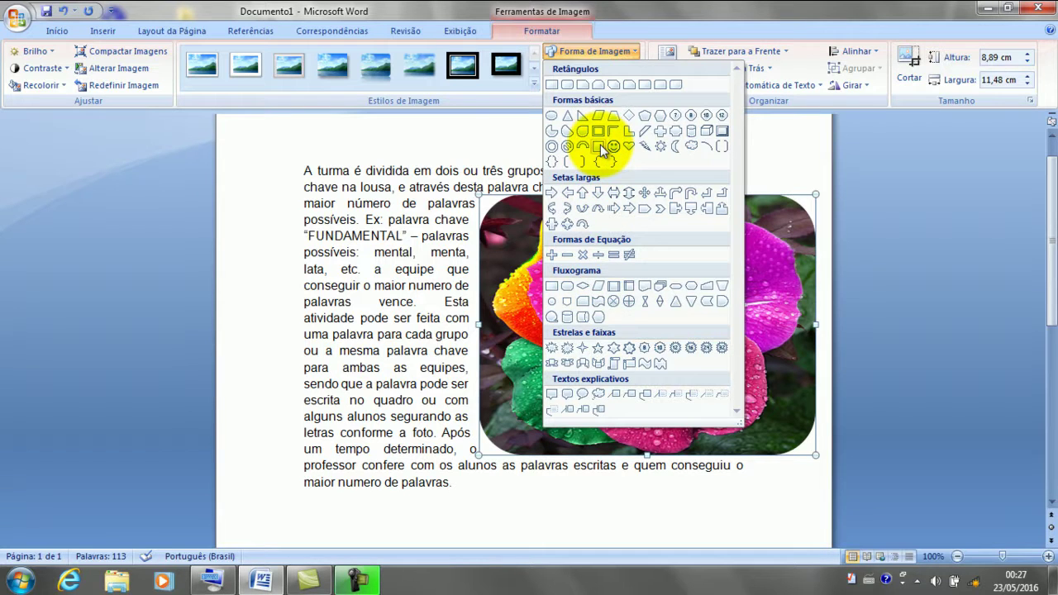
pyautogui.press('Escape')
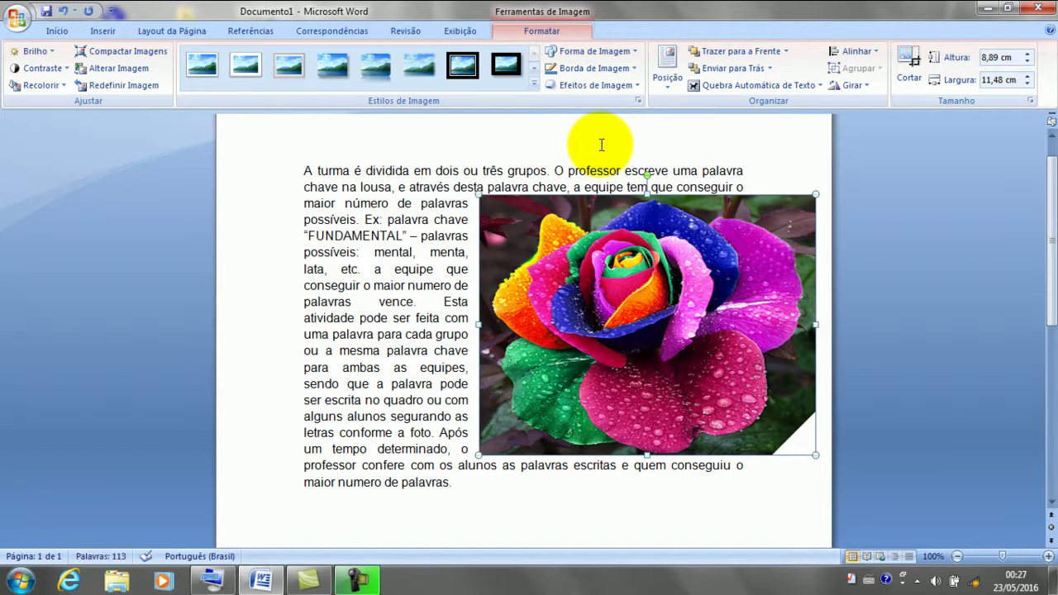
pyautogui.click(575, 52)
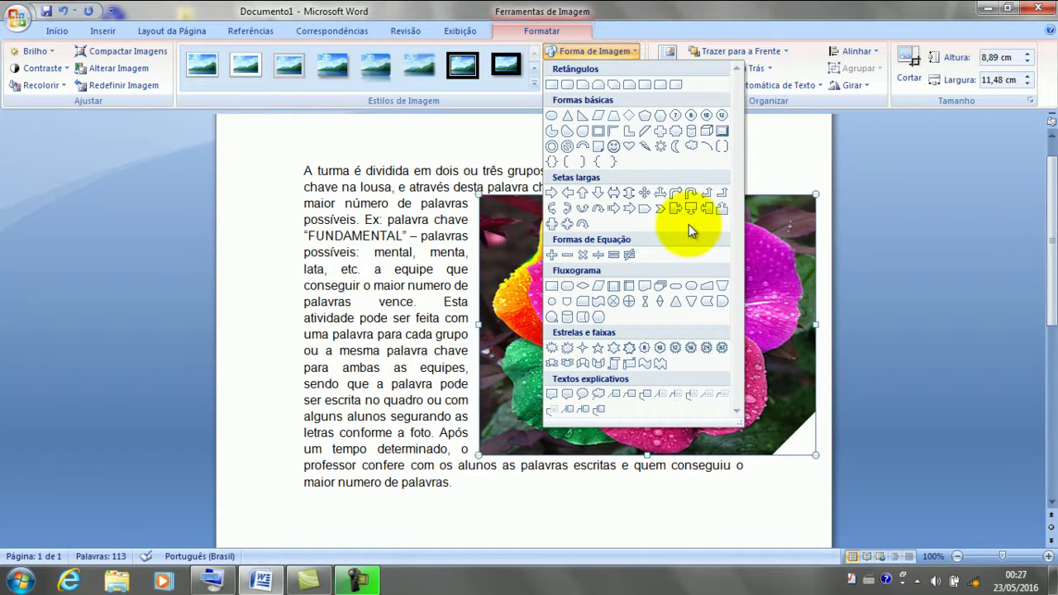
pyautogui.click(630, 146)
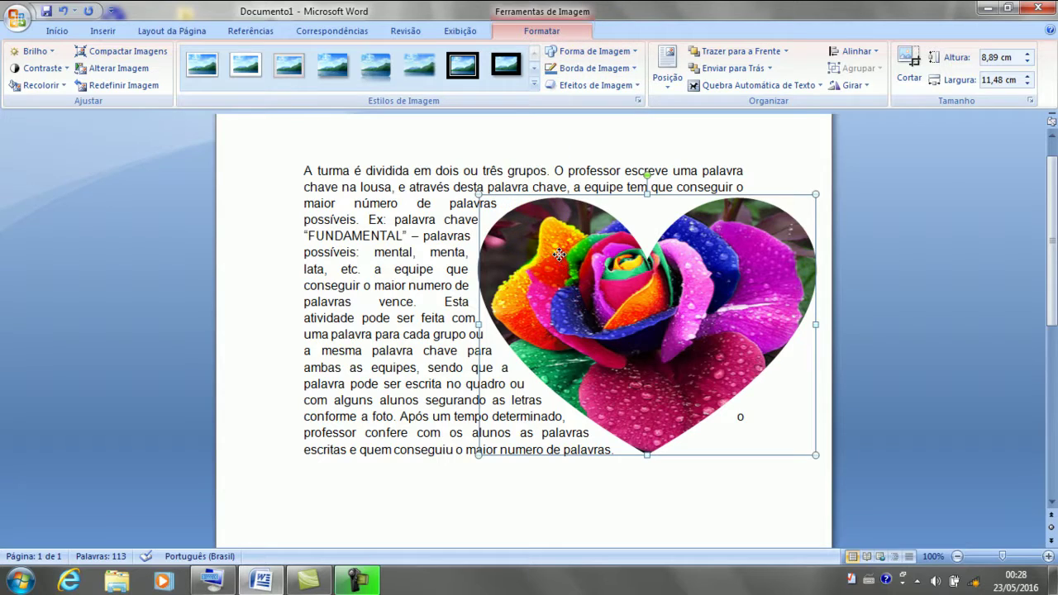
# Step: Move the heart picture to the lower left and open its context menu
pyautogui.moveTo(553, 245)
pyautogui.mouseDown()
pyautogui.moveTo(328, 186)
pyautogui.moveTo(352, 266)
pyautogui.moveTo(321, 368)
pyautogui.mouseUp()
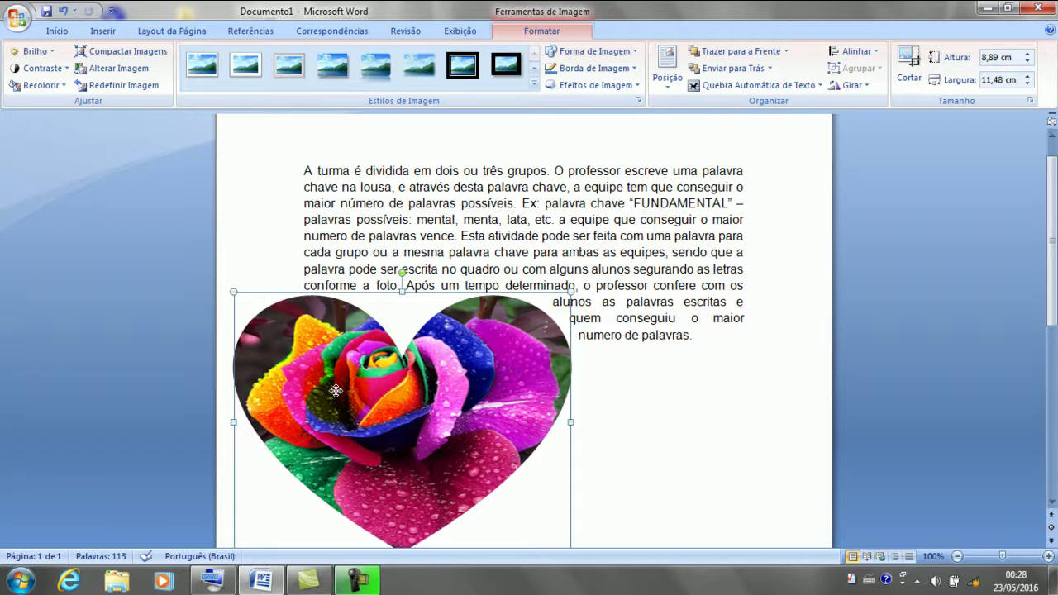
pyautogui.rightClick(336, 392)
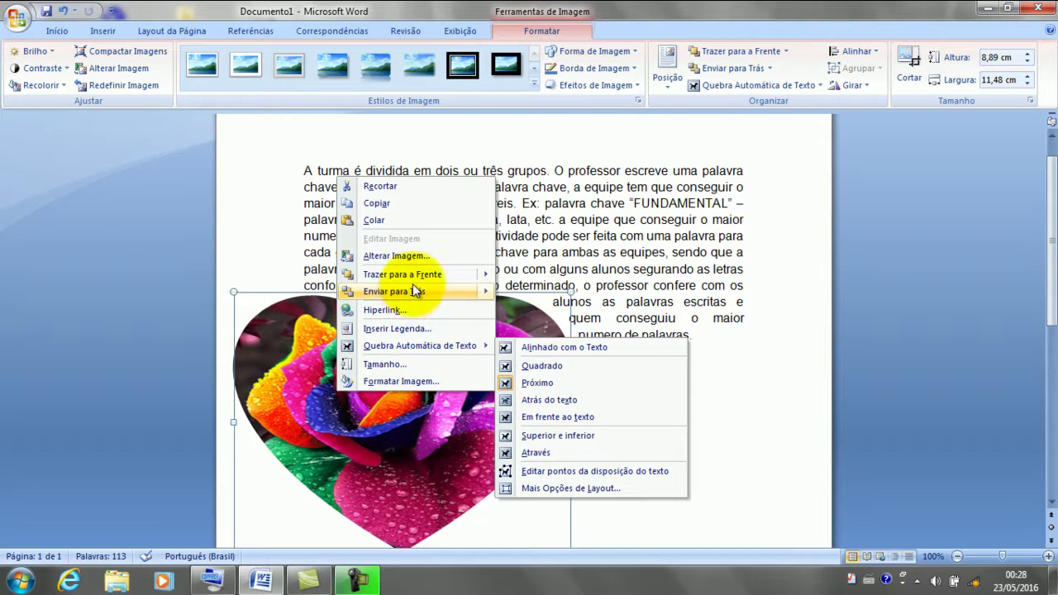
# Step: Caption the heart picture 'Figura 1FFFFF' using Inserir Legenda and the on-screen keyboard
pyautogui.click(406, 329)
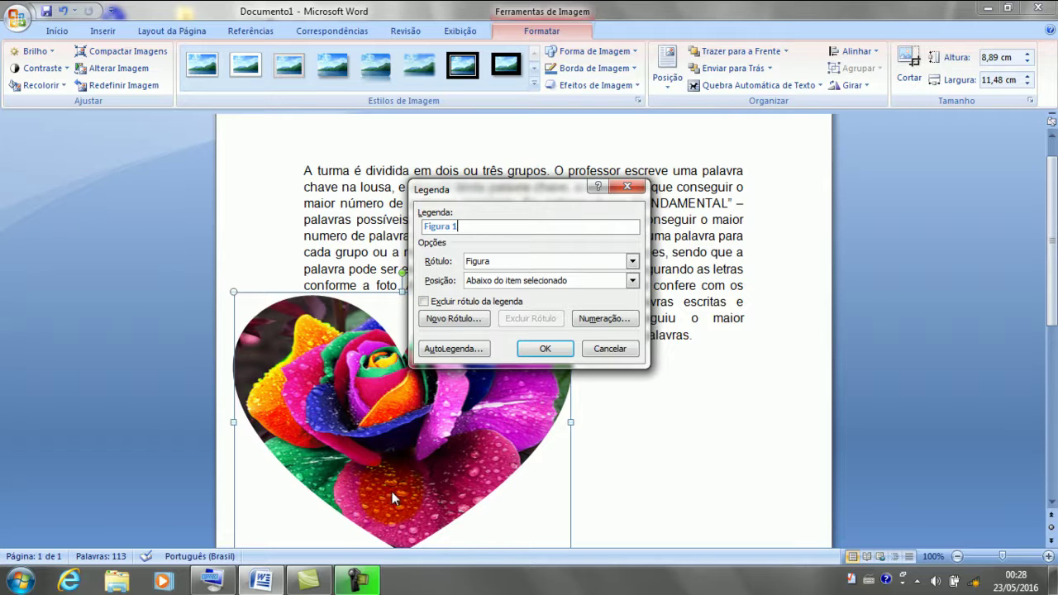
pyautogui.click(263, 579)
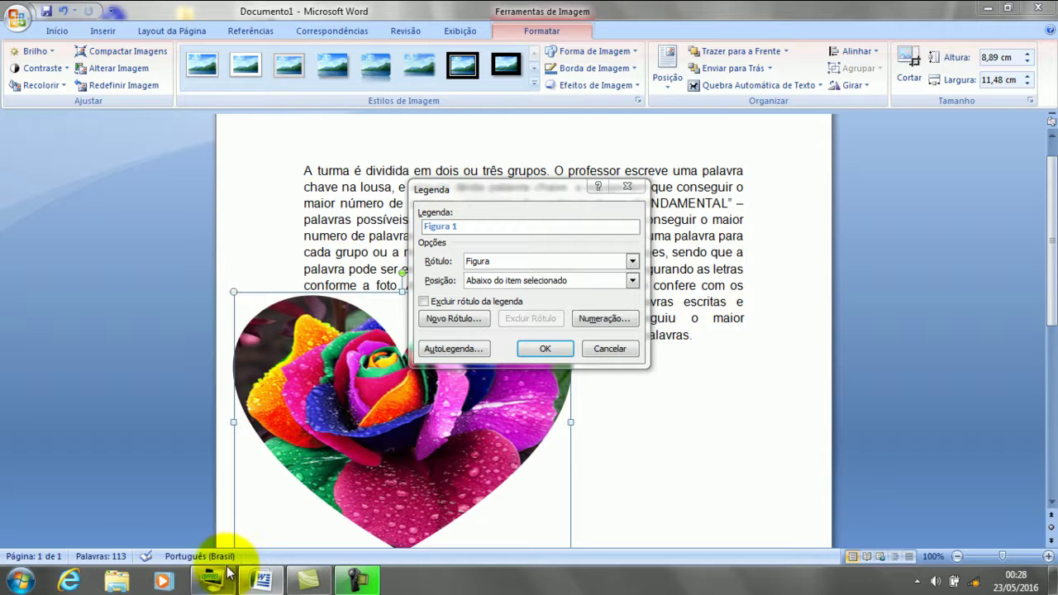
pyautogui.click(213, 581)
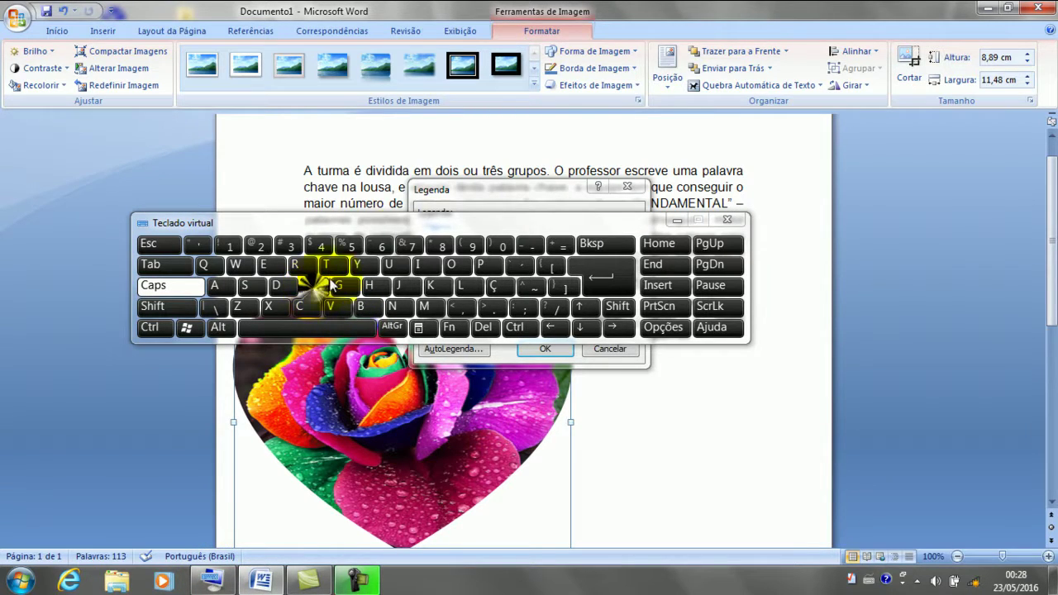
pyautogui.click(676, 220)
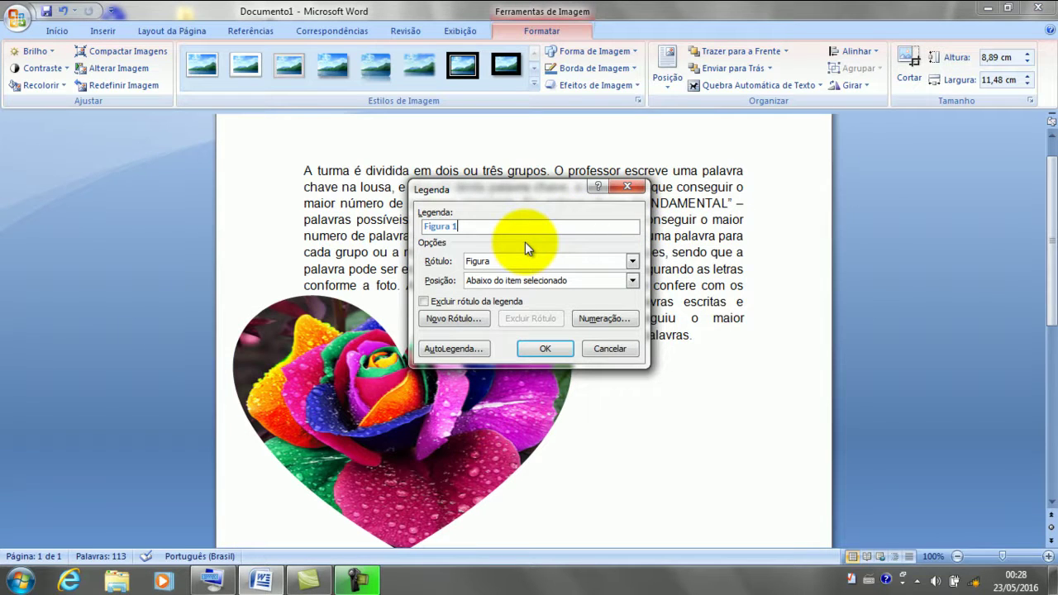
pyautogui.write('FFFFF')
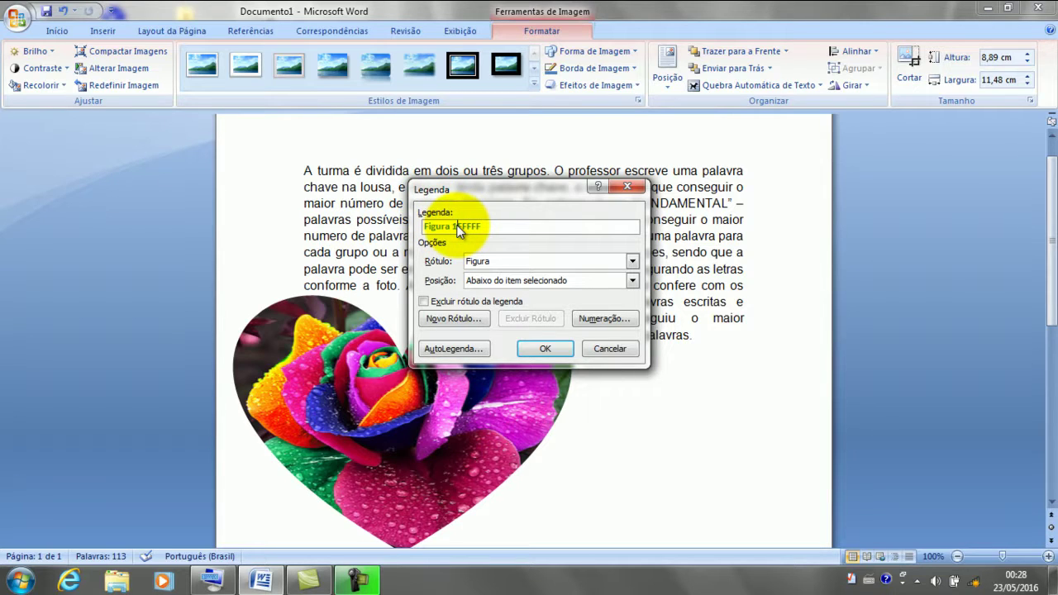
pyautogui.click(534, 349)
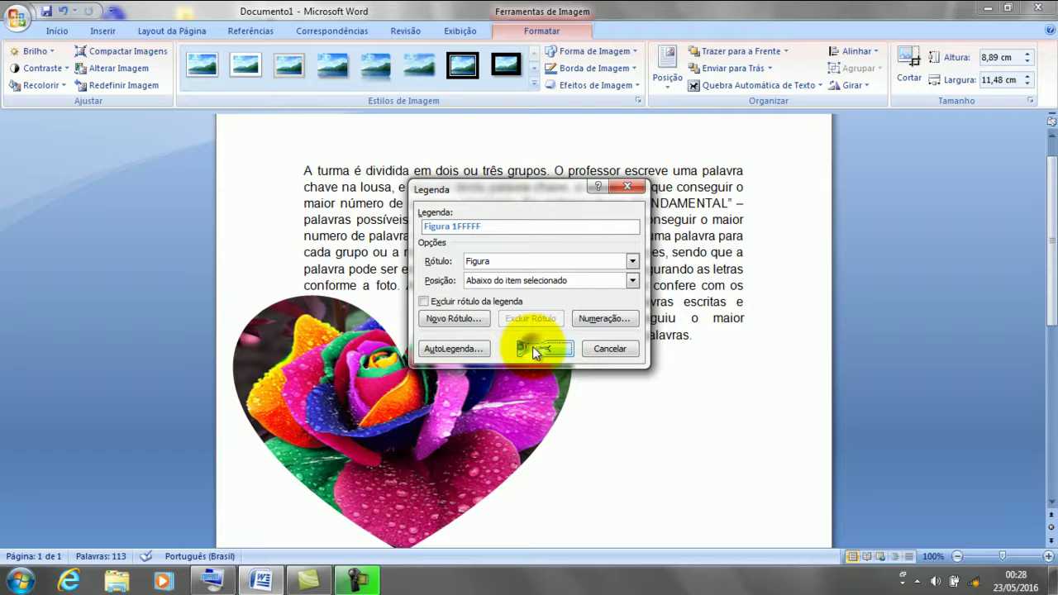
# Step: Move the captioned heart picture right and down, with text wrapping on its left
pyautogui.click(467, 389)
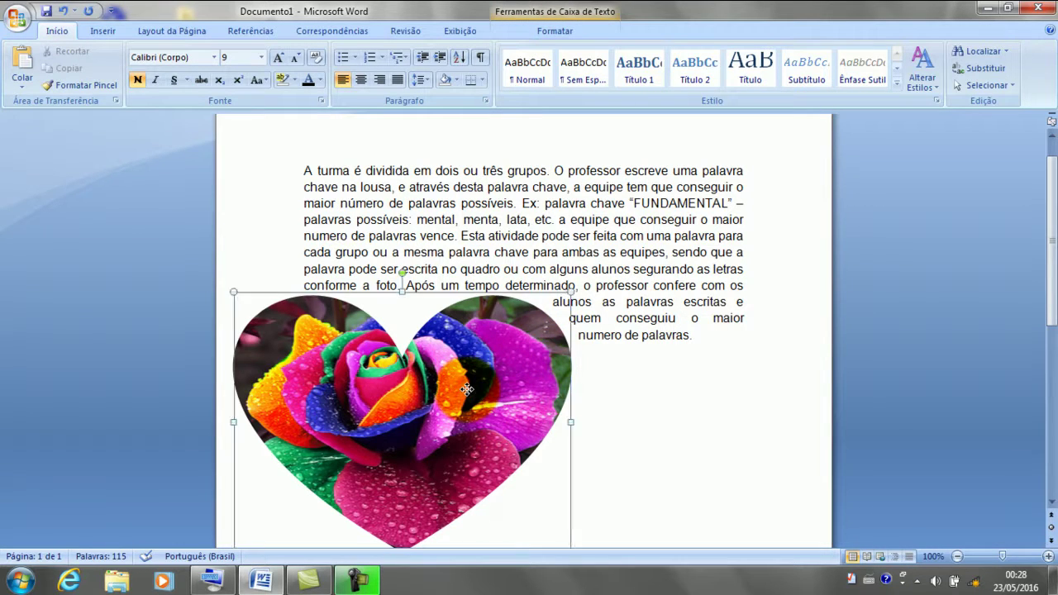
pyautogui.moveTo(467, 390); pyautogui.dragTo(479, 321)
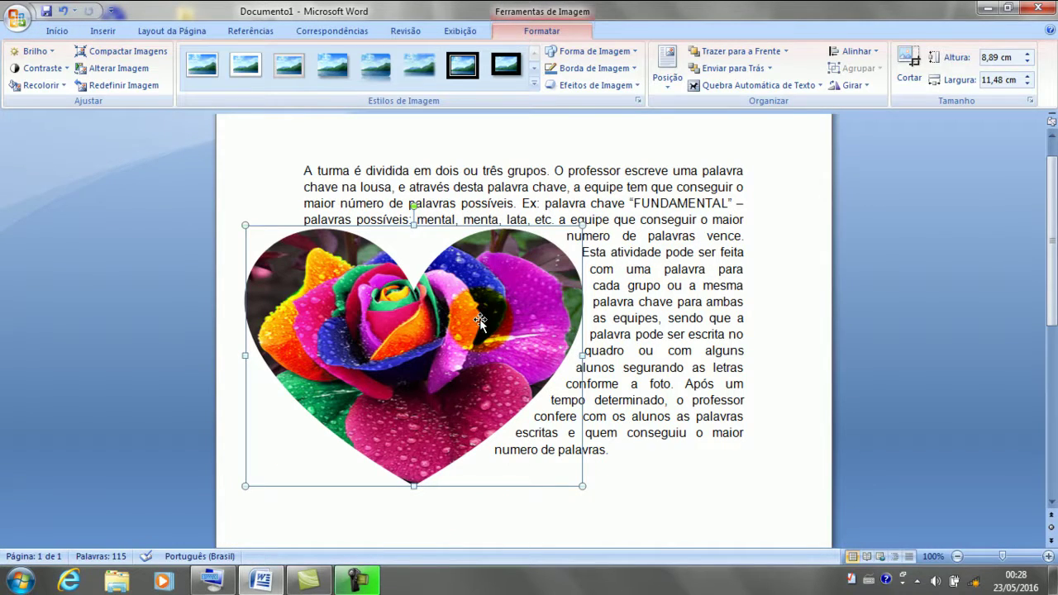
pyautogui.moveTo(478, 318); pyautogui.dragTo(689, 397)
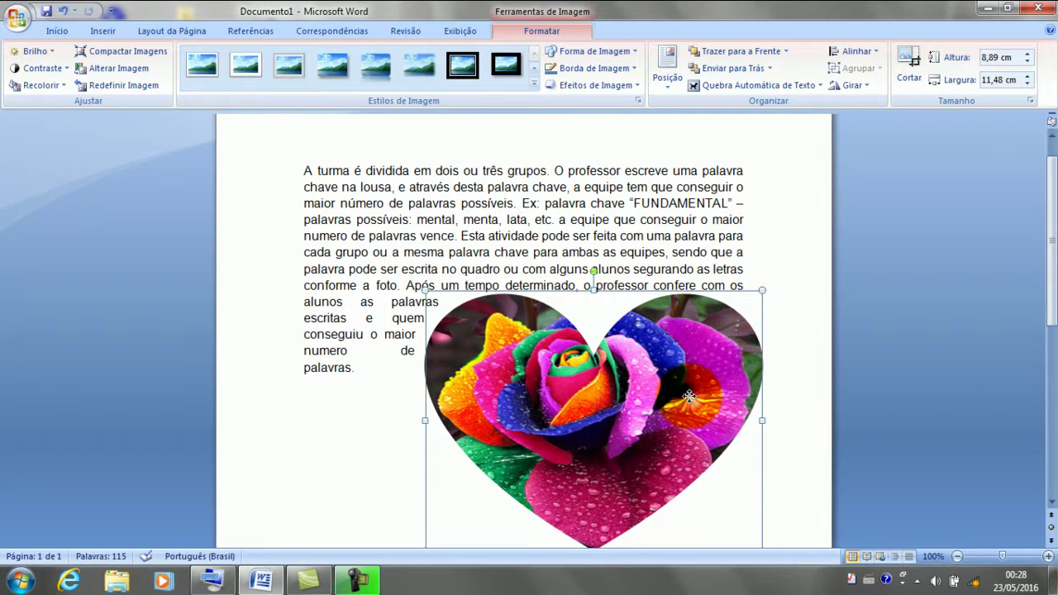
# Step: Copy and paste the heart, placing the copy top left and the original lower right
pyautogui.rightClick(689, 396)
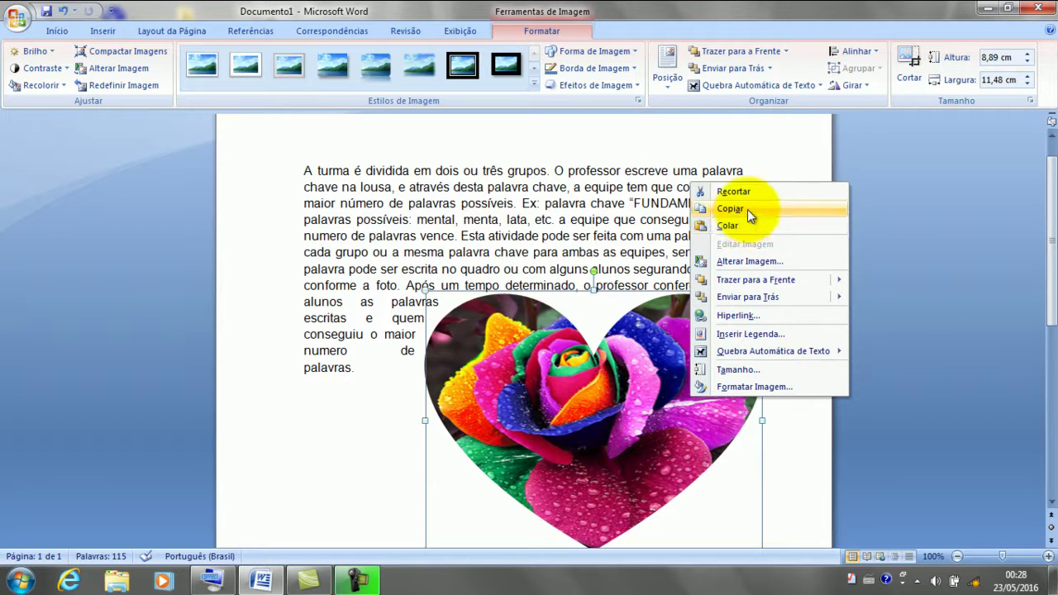
pyautogui.moveTo(773, 350)
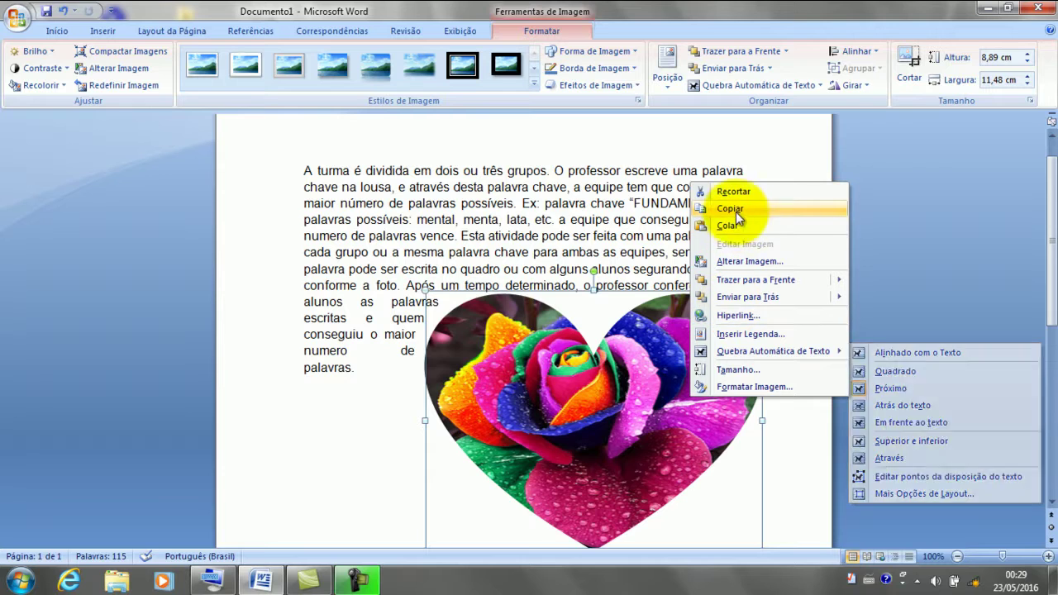
pyautogui.click(737, 207)
pyautogui.rightClick(738, 239)
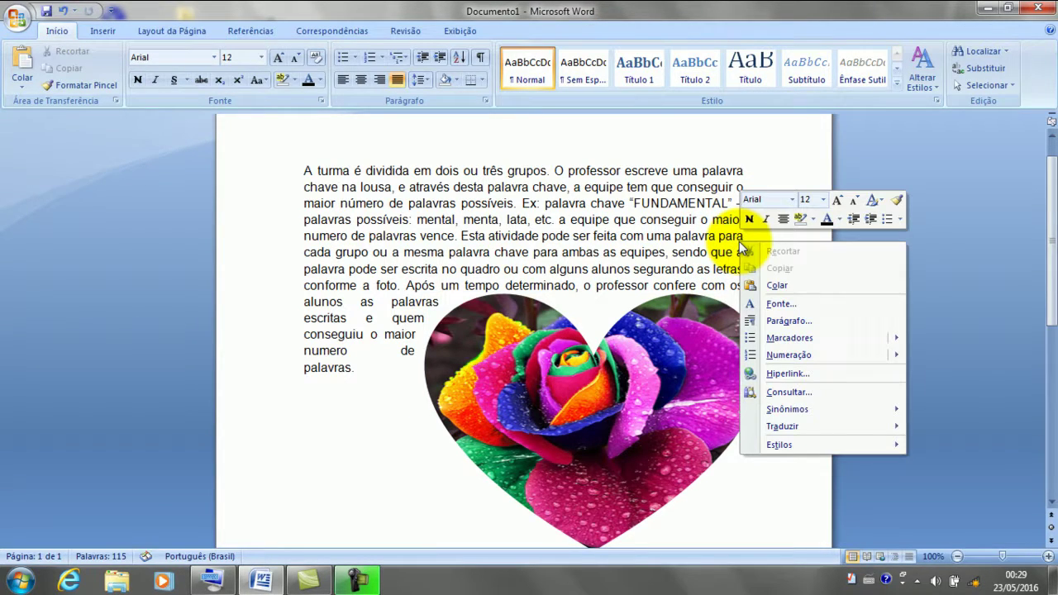
pyautogui.click(769, 285)
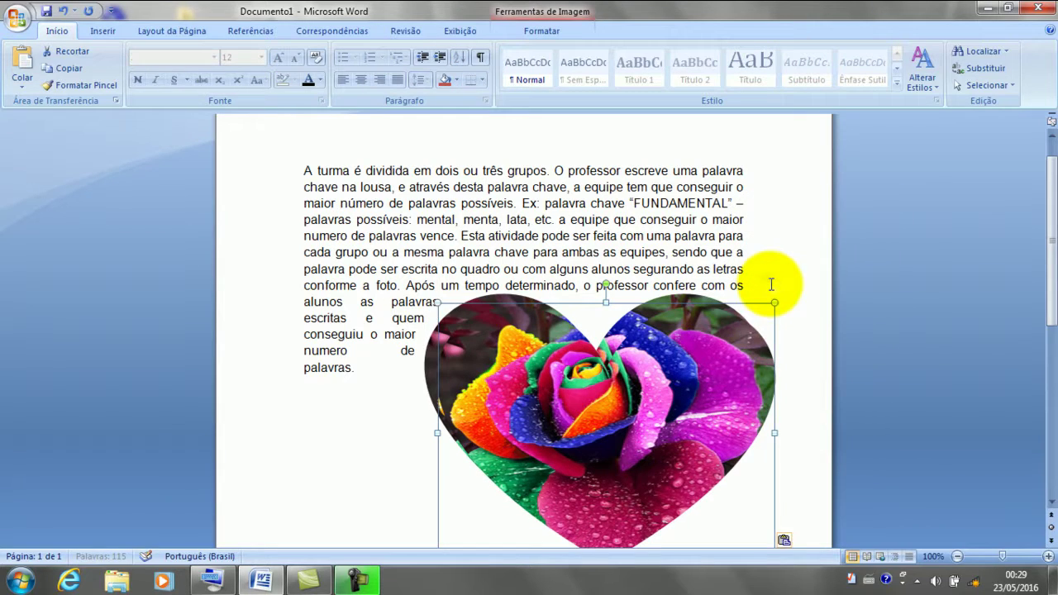
pyautogui.moveTo(698, 359); pyautogui.dragTo(485, 175)
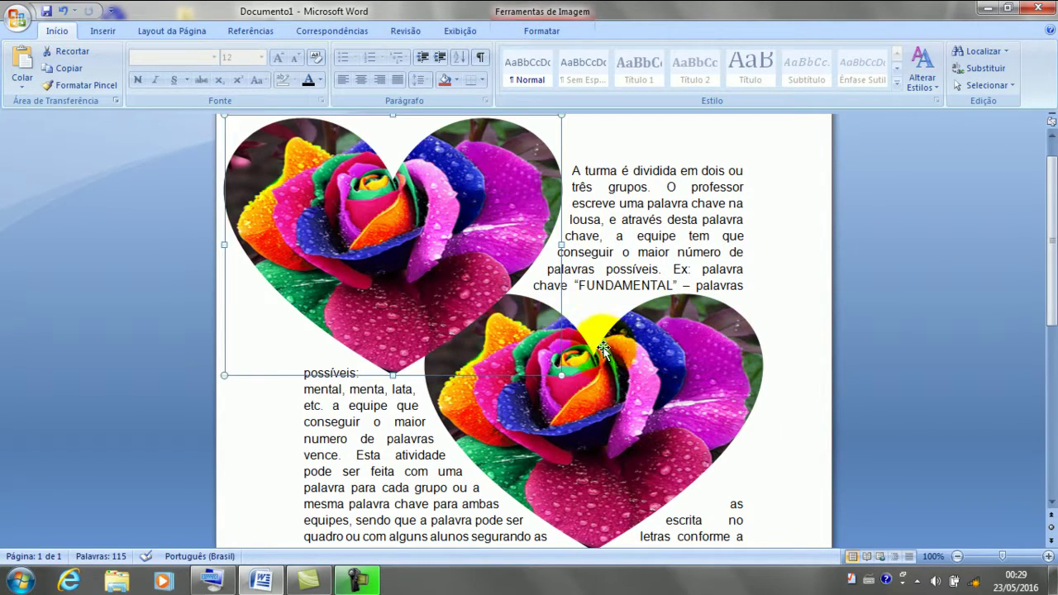
pyautogui.moveTo(600, 349); pyautogui.dragTo(631, 393)
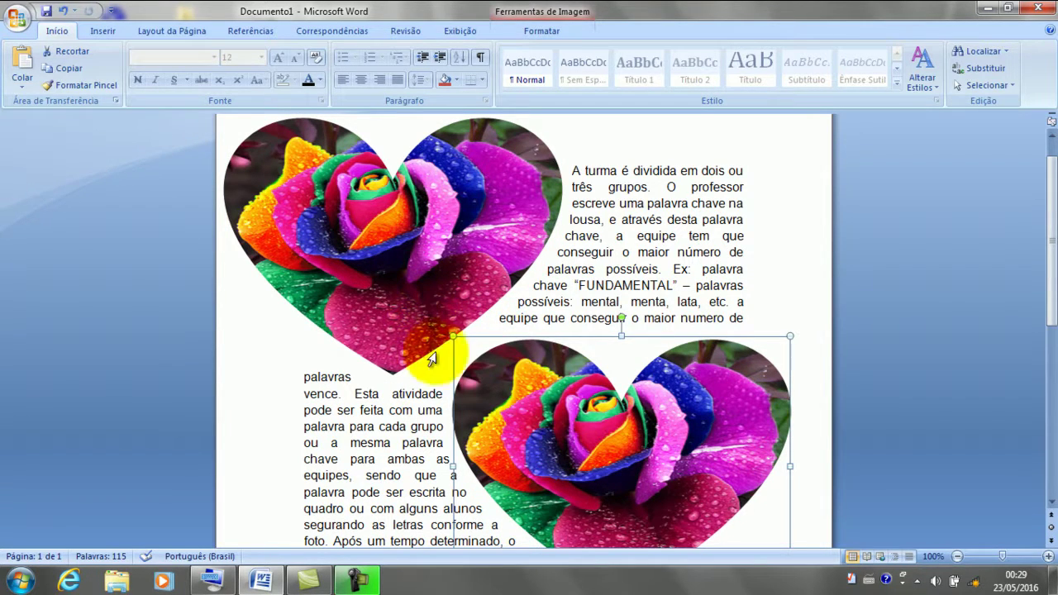
pyautogui.click(103, 31)
# Step: Insert the red roses photo with Próximo (tight) wrapping and move it between the hearts
pyautogui.click(199, 59)
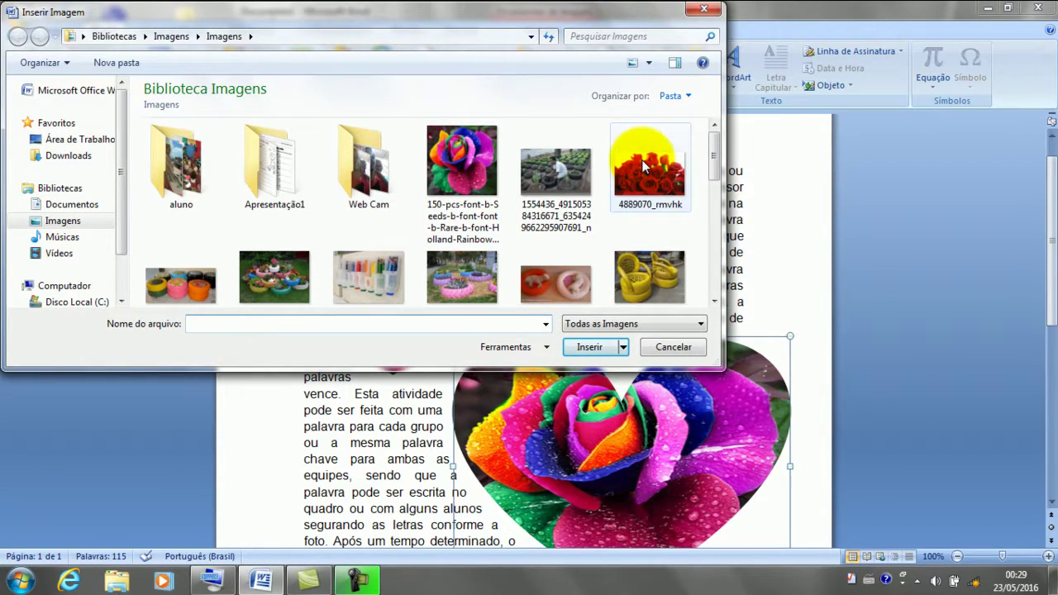
pyautogui.click(645, 167)
pyautogui.doubleClick(645, 167)
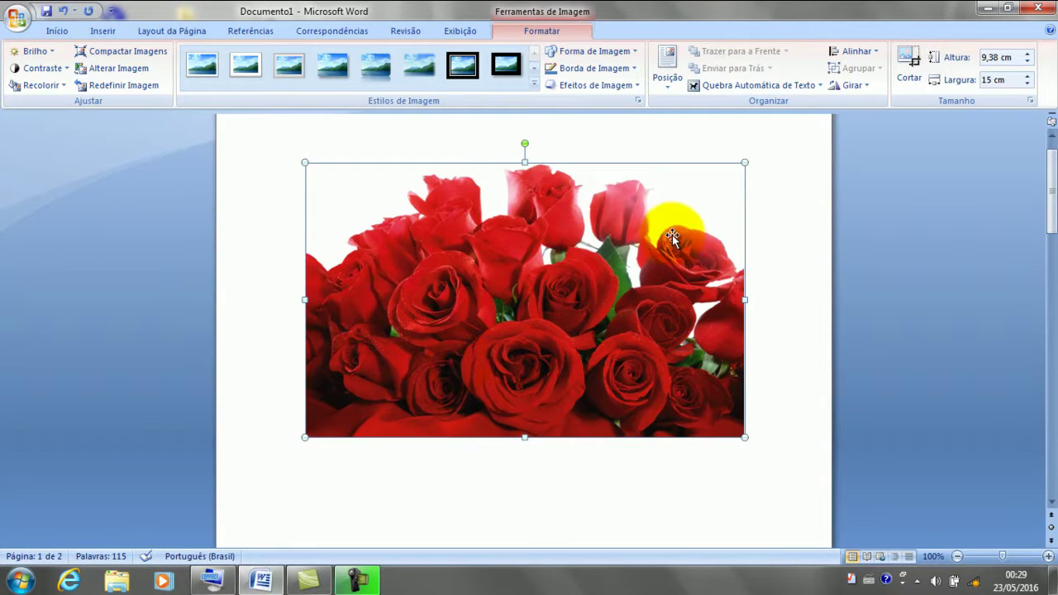
pyautogui.click(788, 84)
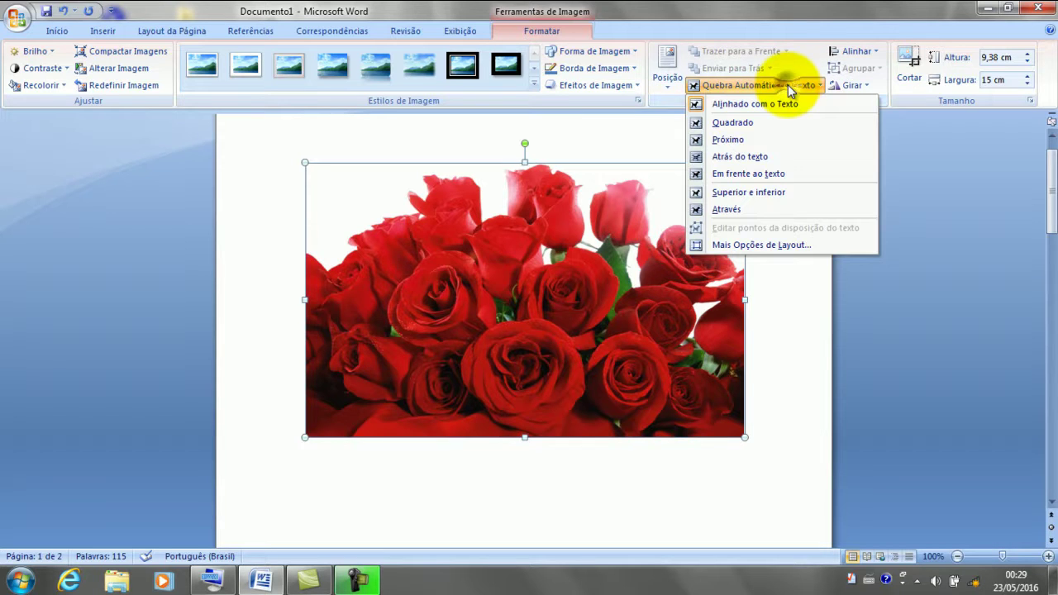
pyautogui.click(763, 138)
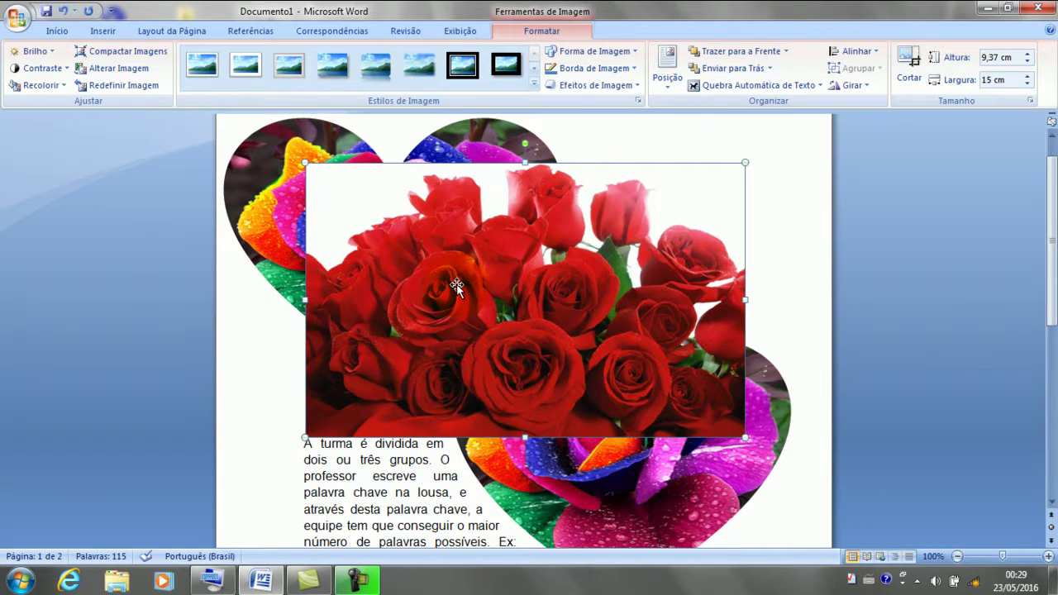
pyautogui.moveTo(447, 284)
pyautogui.mouseDown()
pyautogui.moveTo(446, 354)
pyautogui.moveTo(397, 376)
pyautogui.mouseUp()
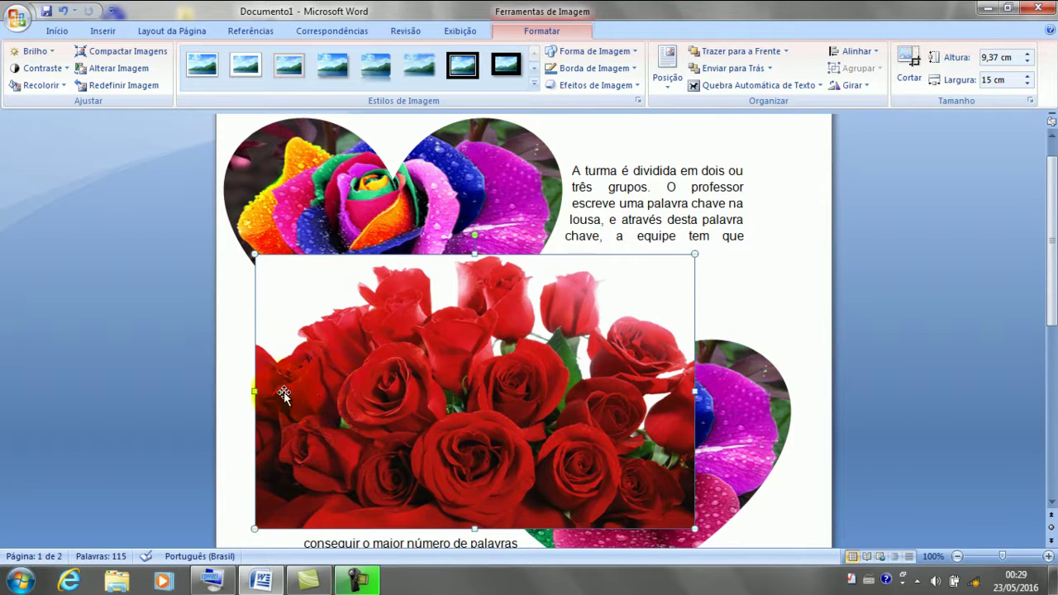
# Step: Recolour the roses photo black-and-white, then revert it with Sem Recolorir
pyautogui.click(39, 85)
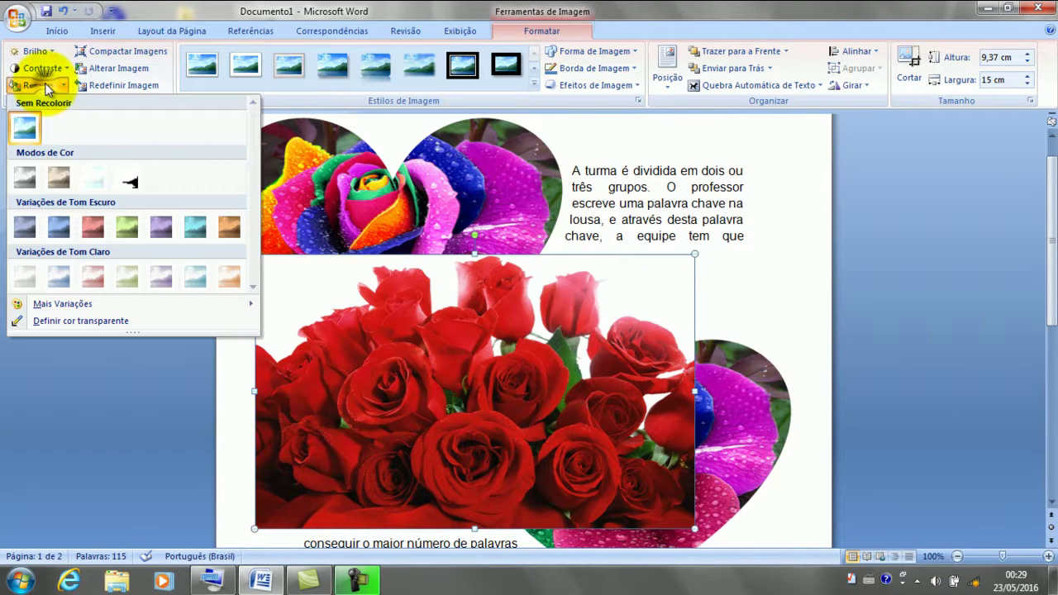
pyautogui.click(129, 178)
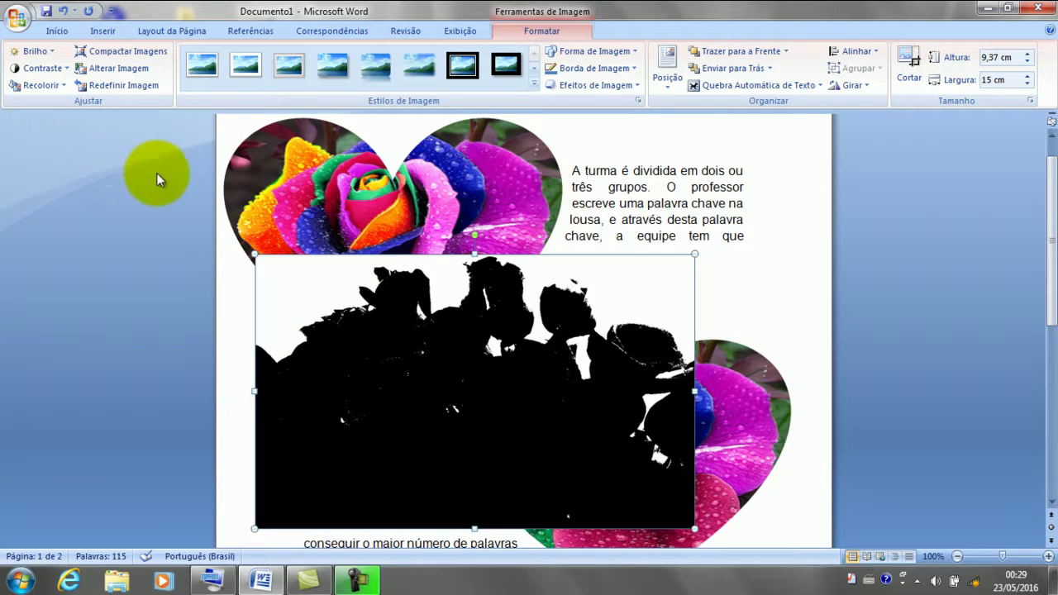
pyautogui.scroll(1, 500, 301)
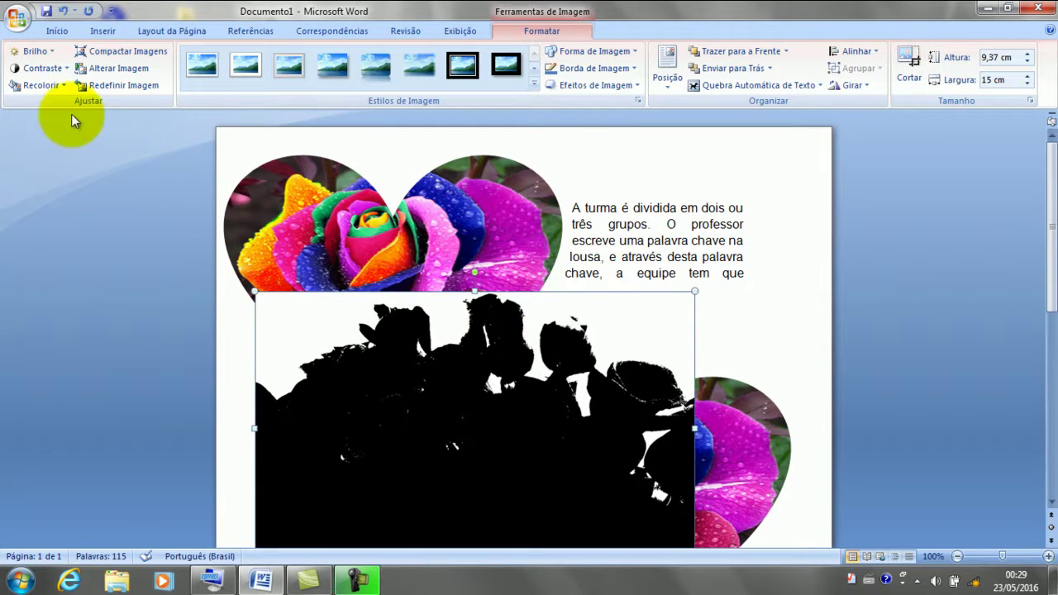
pyautogui.click(47, 85)
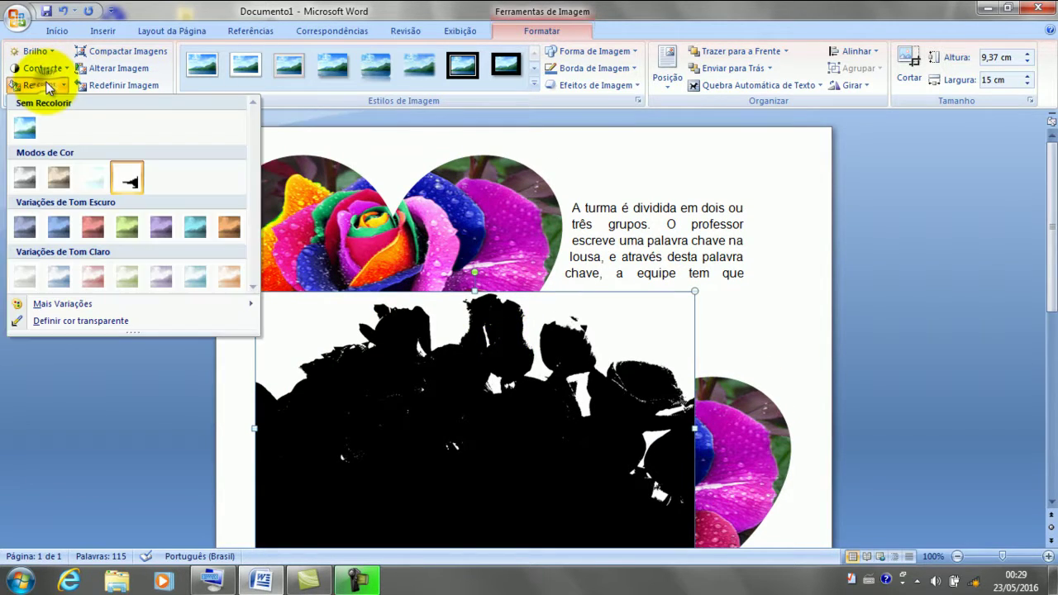
pyautogui.click(32, 137)
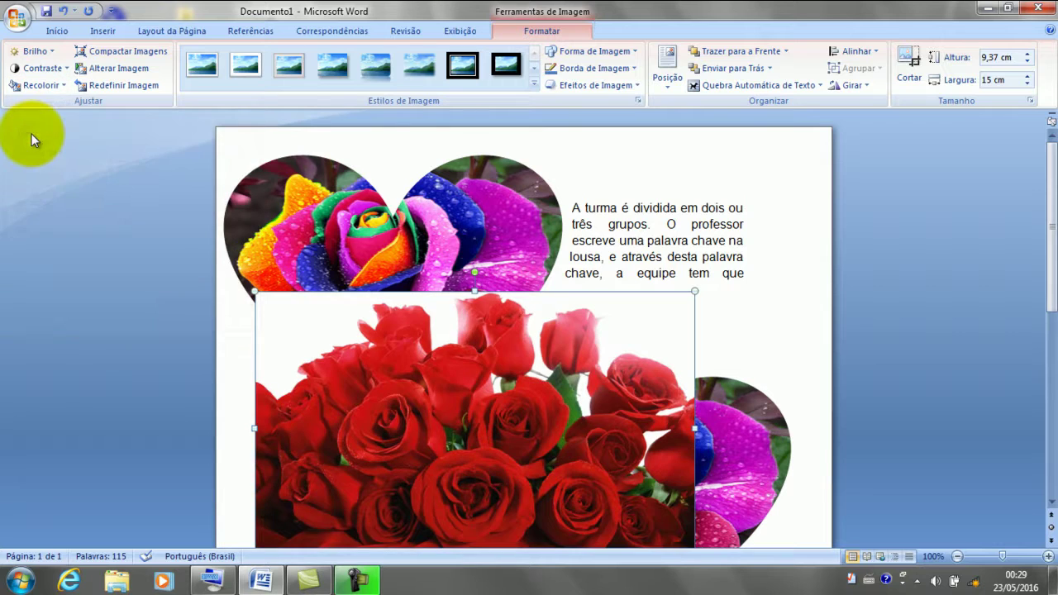
pyautogui.click(769, 84)
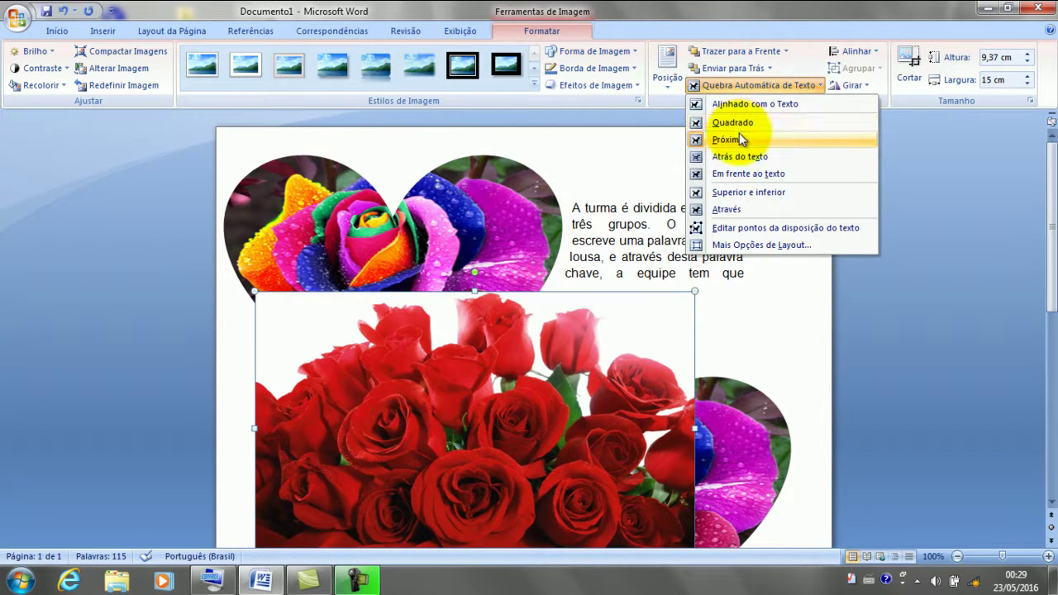
# Step: Apply Próximo wrapping, move the roses photo up-right and narrow it to 10,08 cm
pyautogui.click(738, 139)
pyautogui.moveTo(582, 395); pyautogui.dragTo(693, 298)
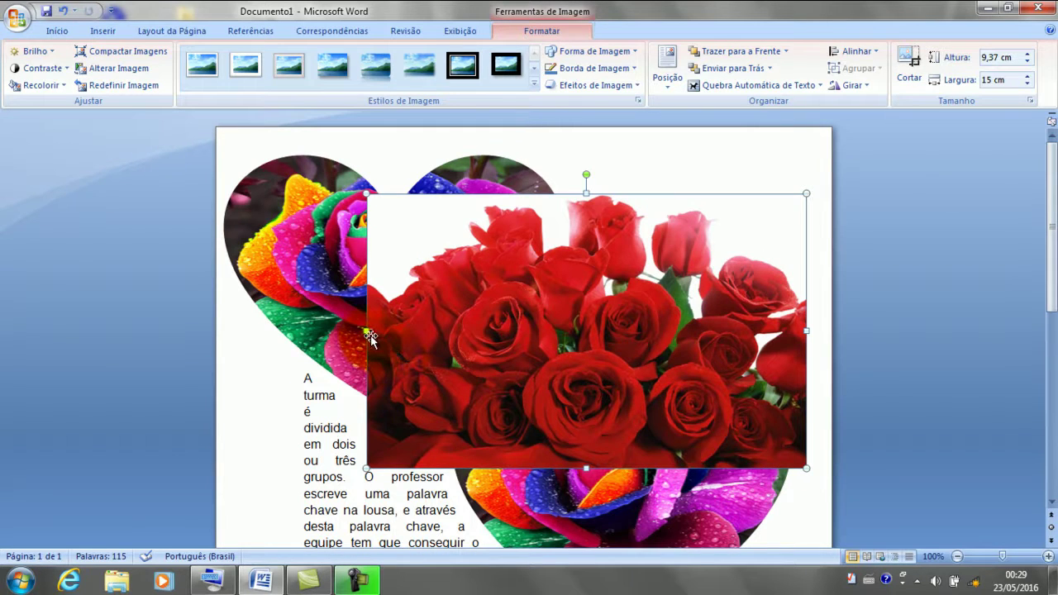
pyautogui.moveTo(369, 332); pyautogui.dragTo(511, 332)
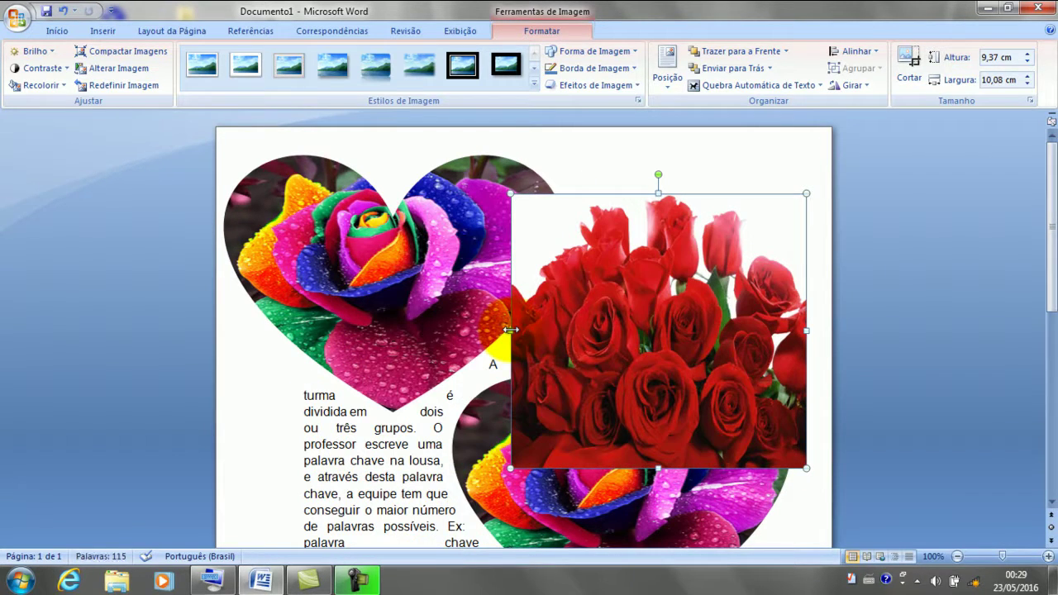
# Step: Crop the bottom of the roses photo to 6,51 cm tall and close the document
pyautogui.click(909, 62)
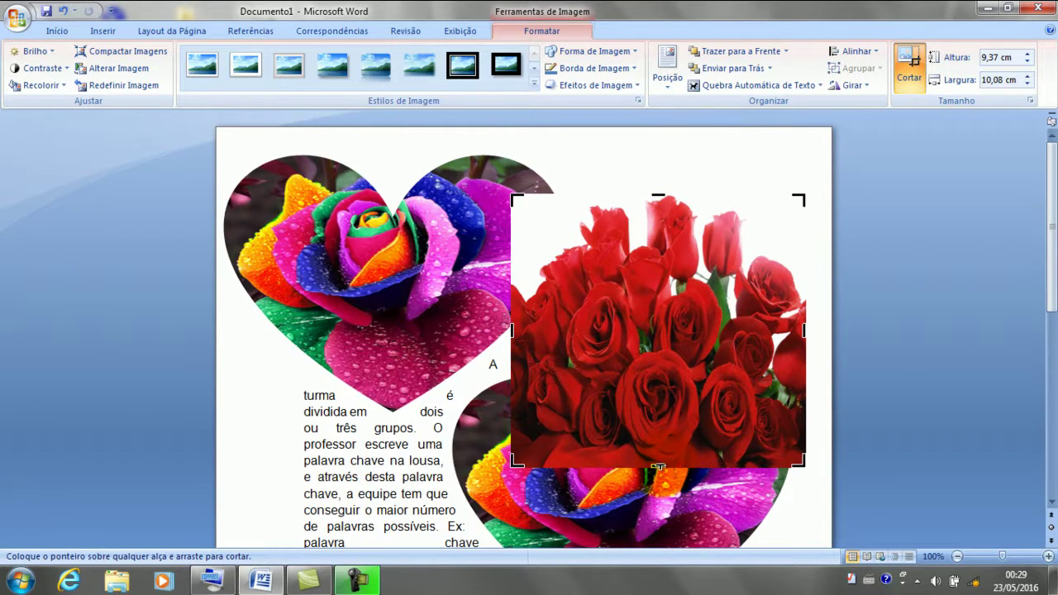
pyautogui.moveTo(658, 468); pyautogui.dragTo(673, 381)
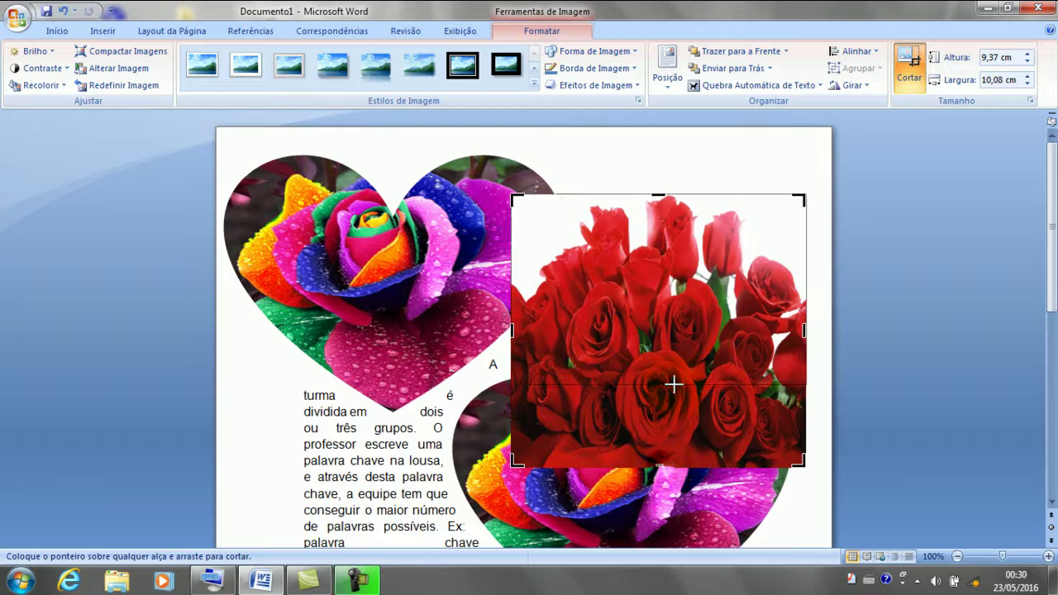
pyautogui.click(1040, 8)
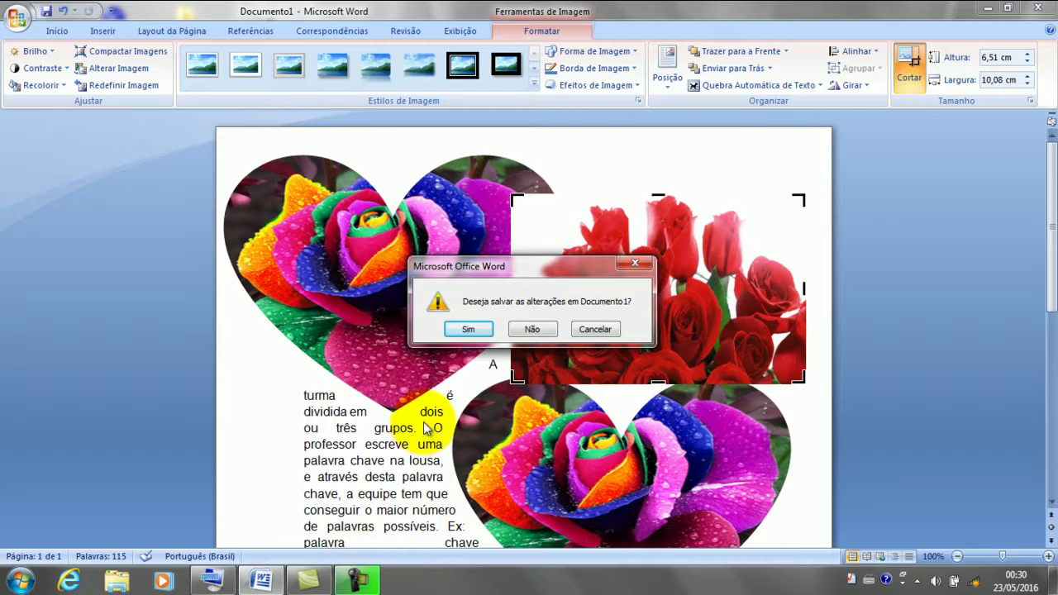
pyautogui.click(363, 585)
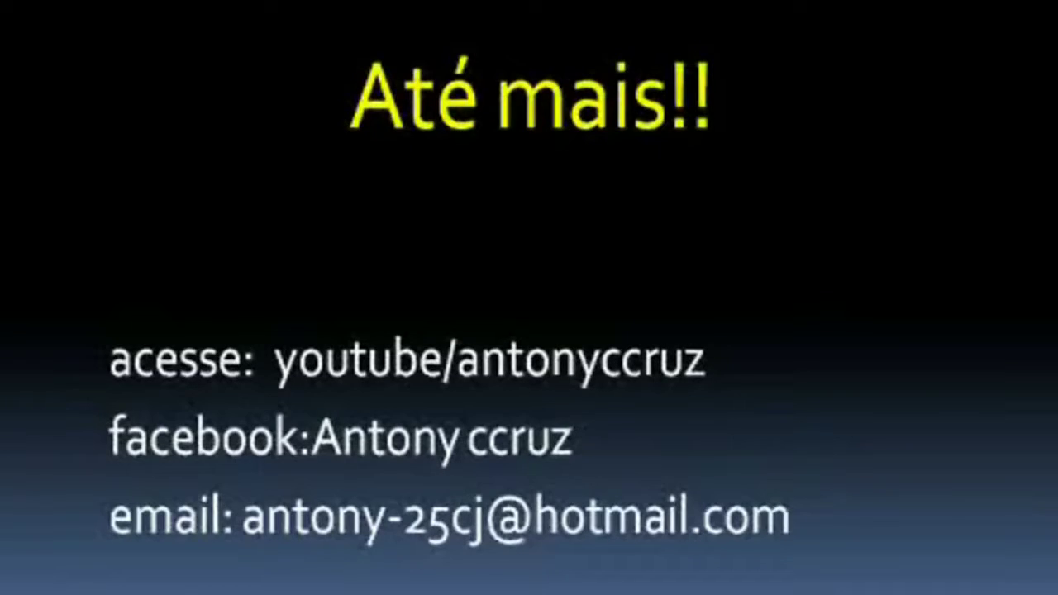